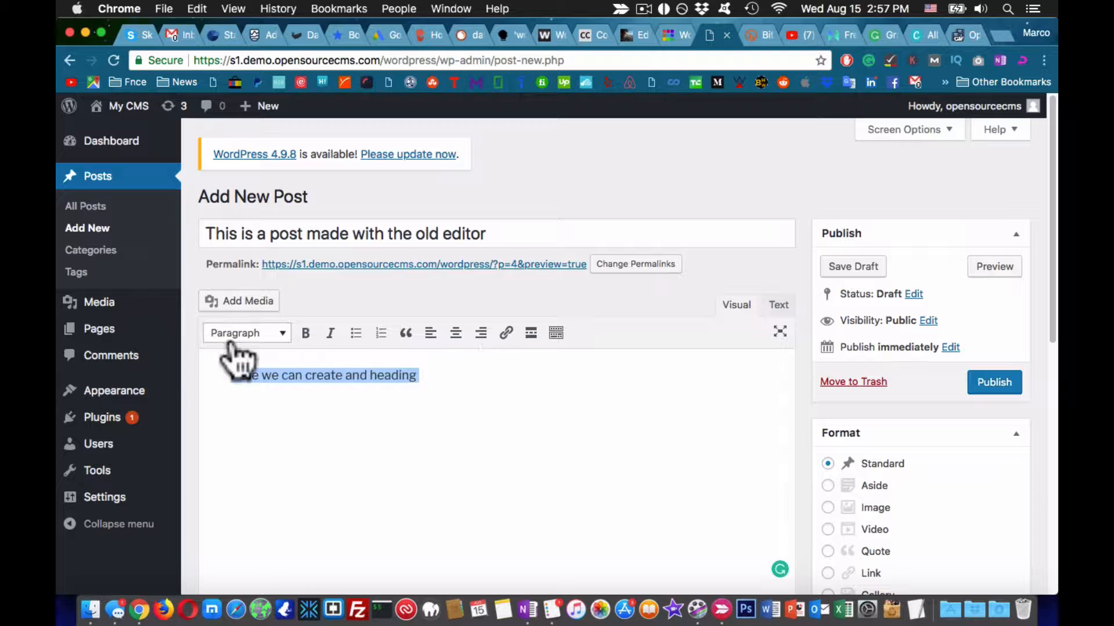
- Format the first line as a heading and write below it "This is a paragraph! I need to find a focus keywork, focus keyword"
{"action": "left_click", "coordinate": [232, 340]}
{"action": "left_click", "coordinate": [293, 412]}
{"action": "left_click", "coordinate": [516, 381]}
{"action": "key", "text": "Return"}
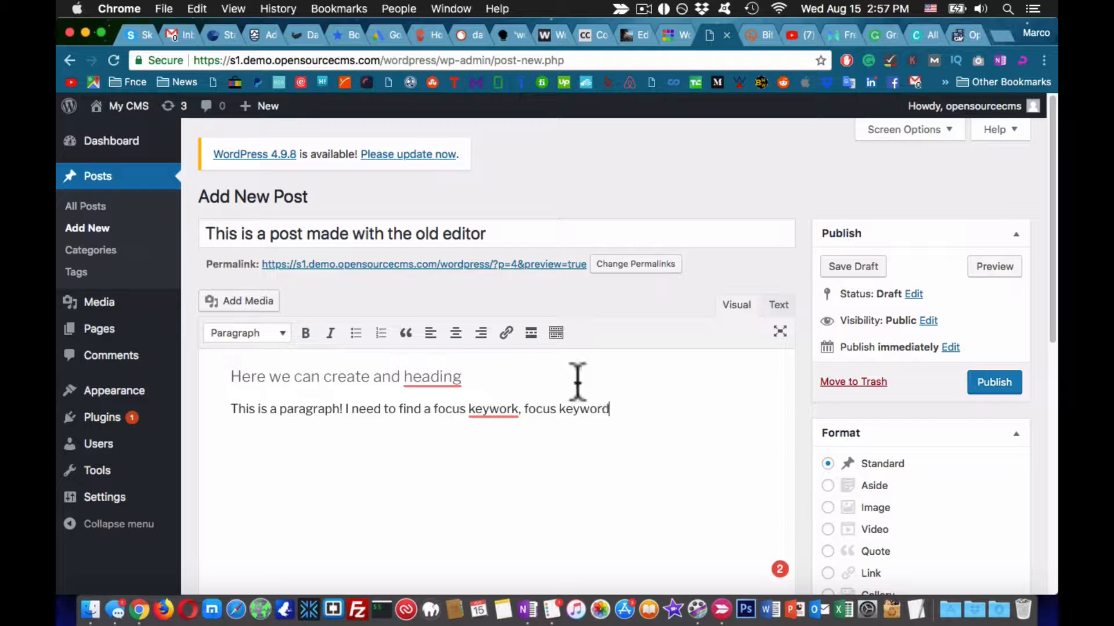
- Look over the rest of the post editor and save the post as a draft
{"action": "scroll", "coordinate": [820, 446], "scroll_direction": "down", "scroll_amount": 10}
{"action": "scroll", "coordinate": [808, 460], "scroll_direction": "up", "scroll_amount": 12}
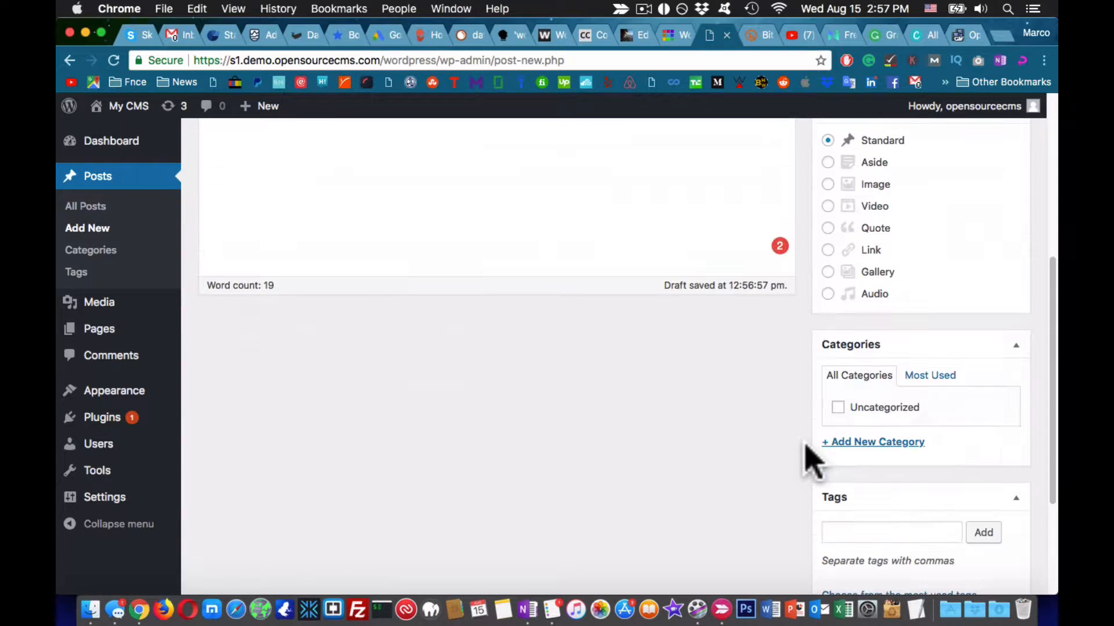
{"action": "left_click", "coordinate": [854, 246]}
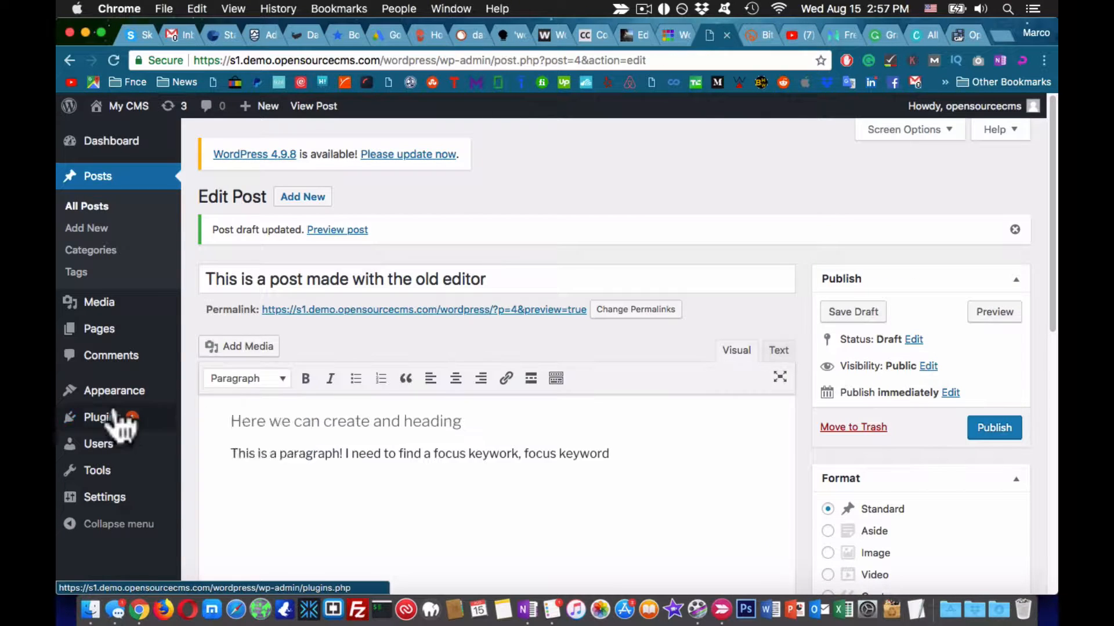
- Find the Yoast SEO plugin by searching for "yoast", install it and activate it
{"action": "mouse_move", "coordinate": [116, 420]}
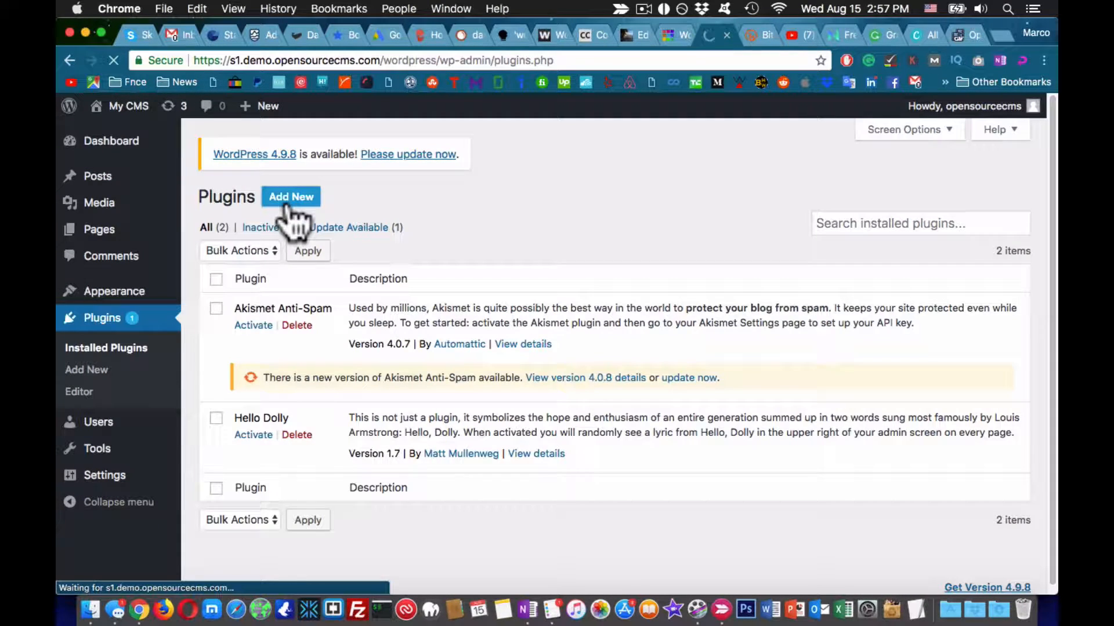
{"action": "left_click", "coordinate": [288, 195]}
{"action": "left_click", "coordinate": [848, 241]}
{"action": "type", "text": "yoast"}
{"action": "key", "text": "Return"}
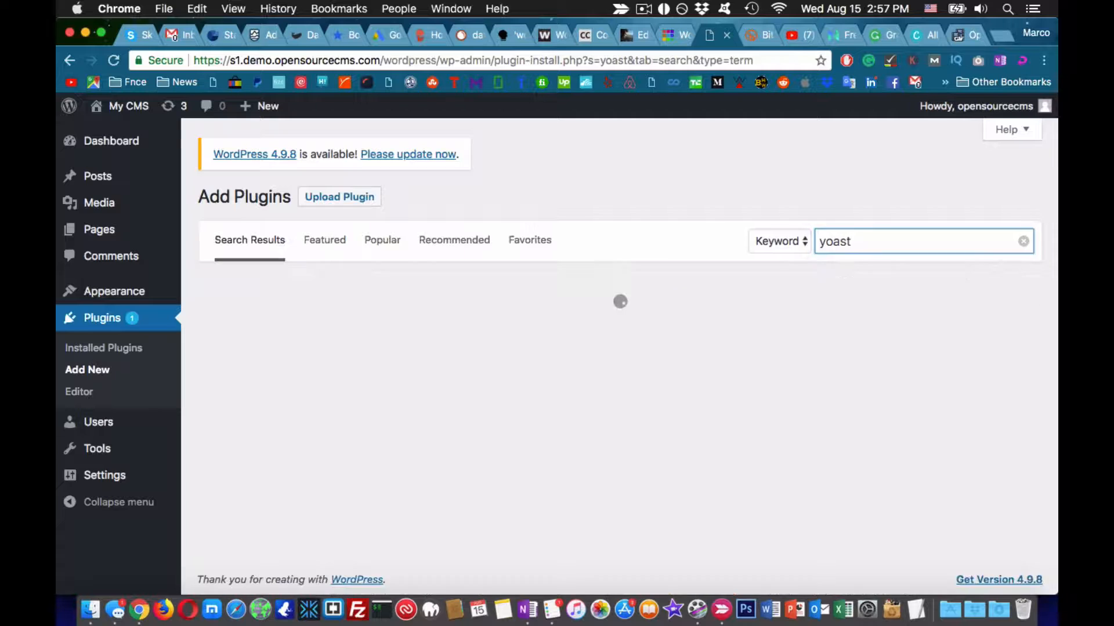
{"action": "left_click", "coordinate": [558, 321]}
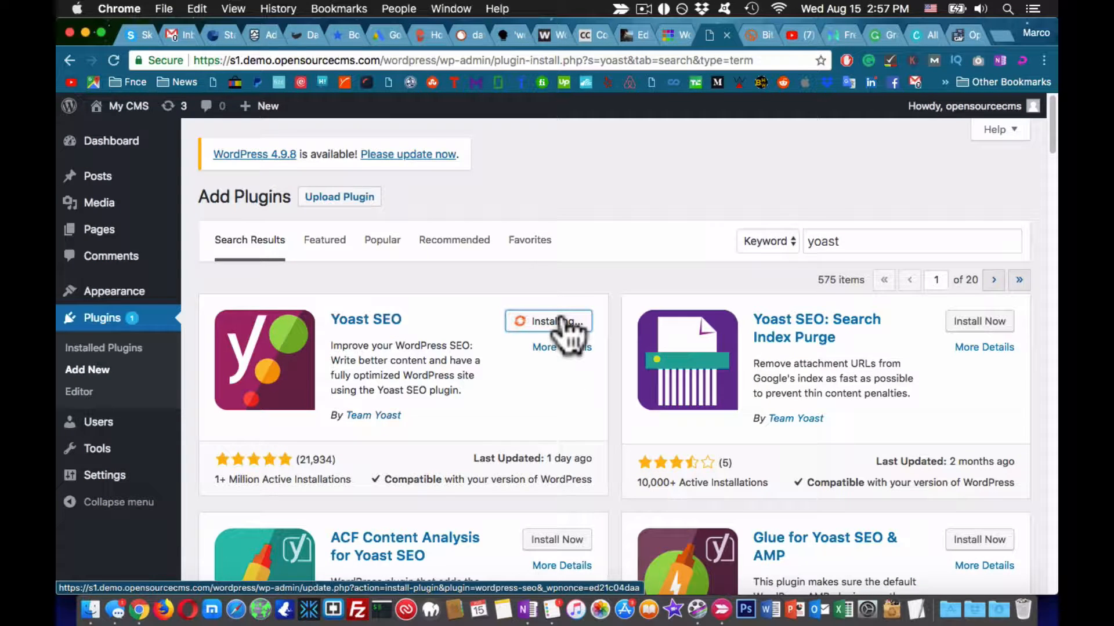
{"action": "left_click", "coordinate": [558, 322]}
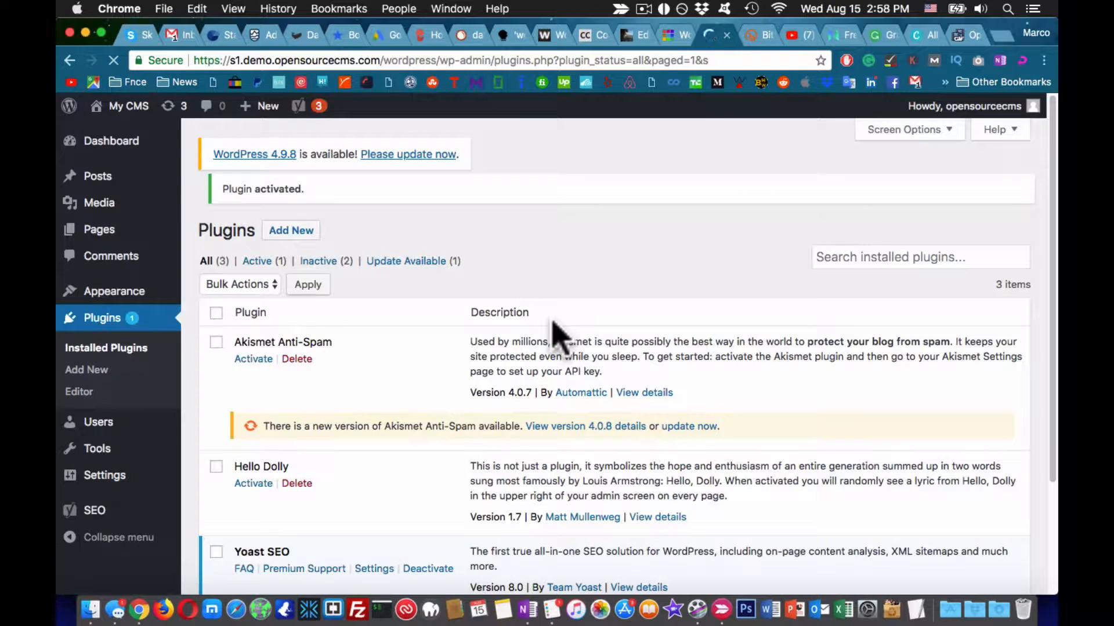
- Open the draft "This is a post made with the old editor" and copy "focus keyword" from its paragraph
{"action": "left_click", "coordinate": [218, 181]}
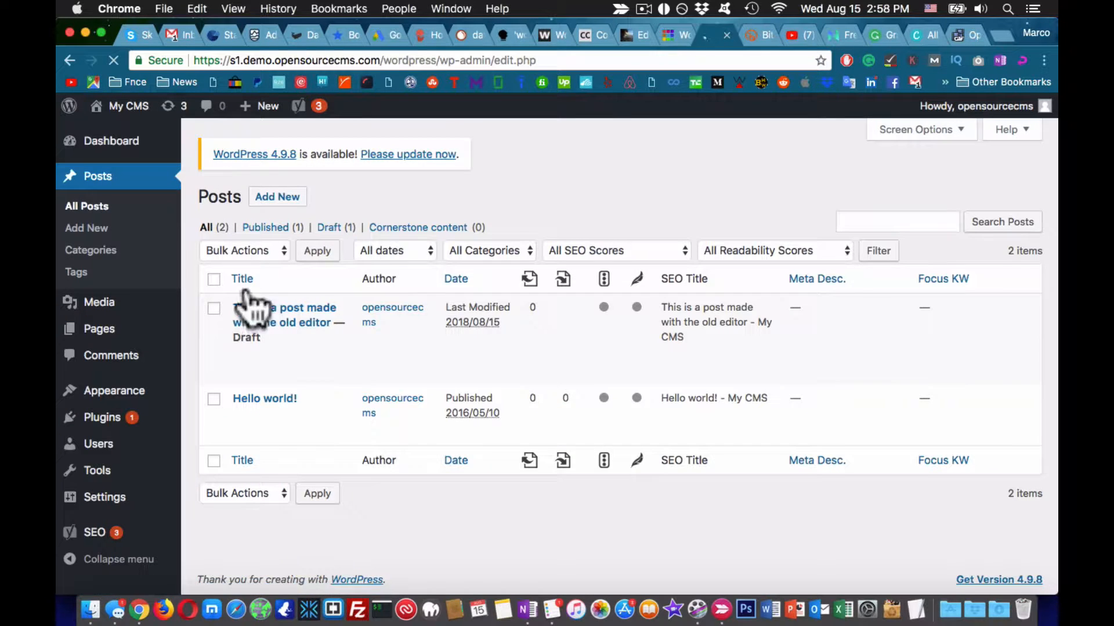
{"action": "left_click", "coordinate": [242, 355]}
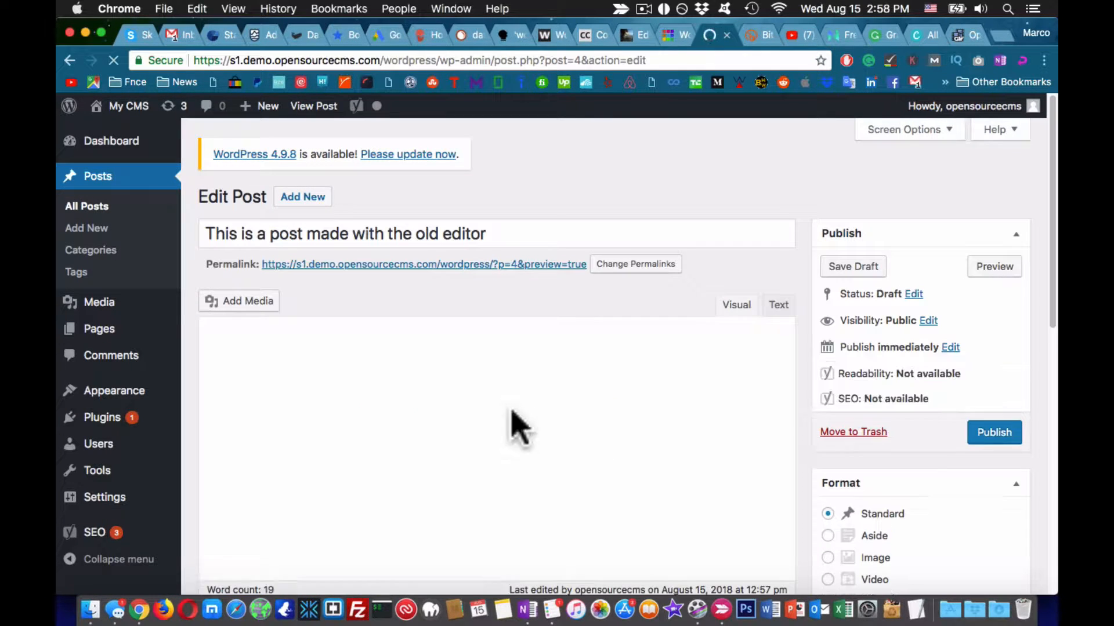
{"action": "left_click_drag", "start_coordinate": [610, 410], "coordinate": [528, 409]}
{"action": "key", "text": "super+c"}
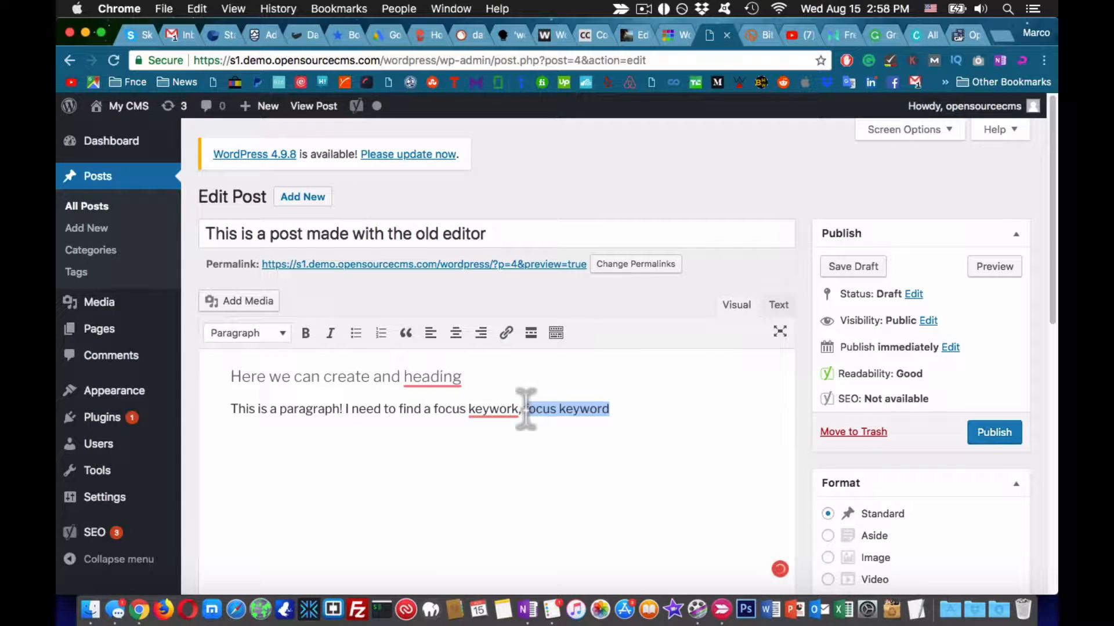
- Set the post's slug to "focus keyword" in the Yoast snippet editor
{"action": "scroll", "coordinate": [528, 405], "scroll_direction": "down", "scroll_amount": 10}
{"action": "left_click", "coordinate": [354, 323]}
{"action": "left_click", "coordinate": [382, 475]}
{"action": "key", "text": "super+v"}
{"action": "left_click", "coordinate": [353, 327]}
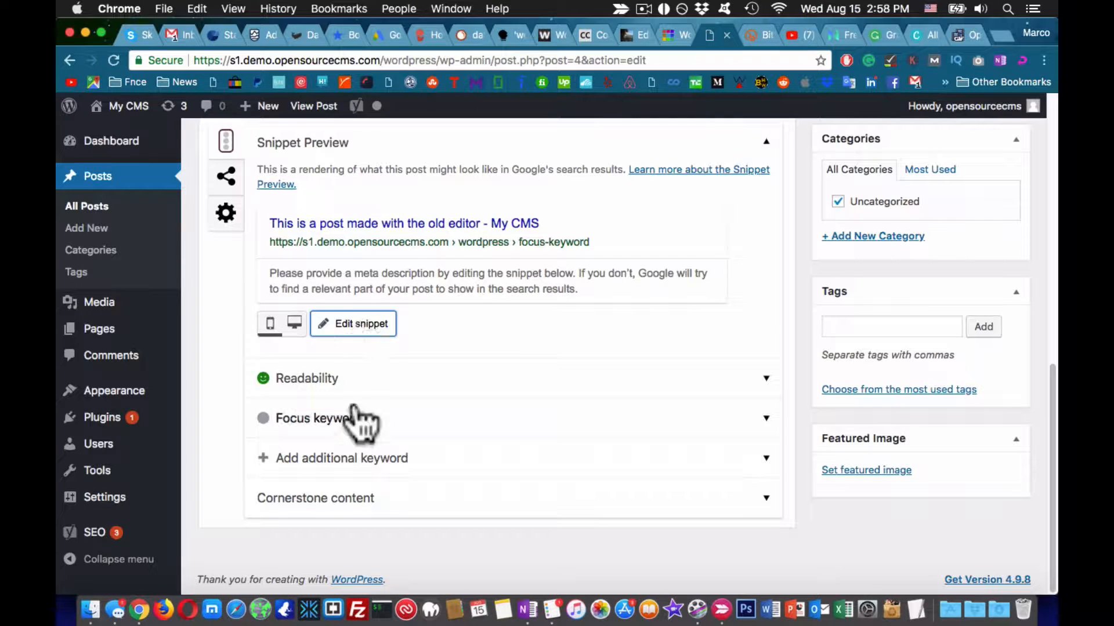
- Reopen the snippet editor and enter "focus keyword" as the meta description
{"action": "left_click", "coordinate": [353, 328]}
{"action": "left_click", "coordinate": [352, 477]}
{"action": "scroll", "coordinate": [351, 477], "scroll_direction": "down", "scroll_amount": 2}
{"action": "left_click", "coordinate": [360, 512]}
{"action": "key", "text": "super+v"}
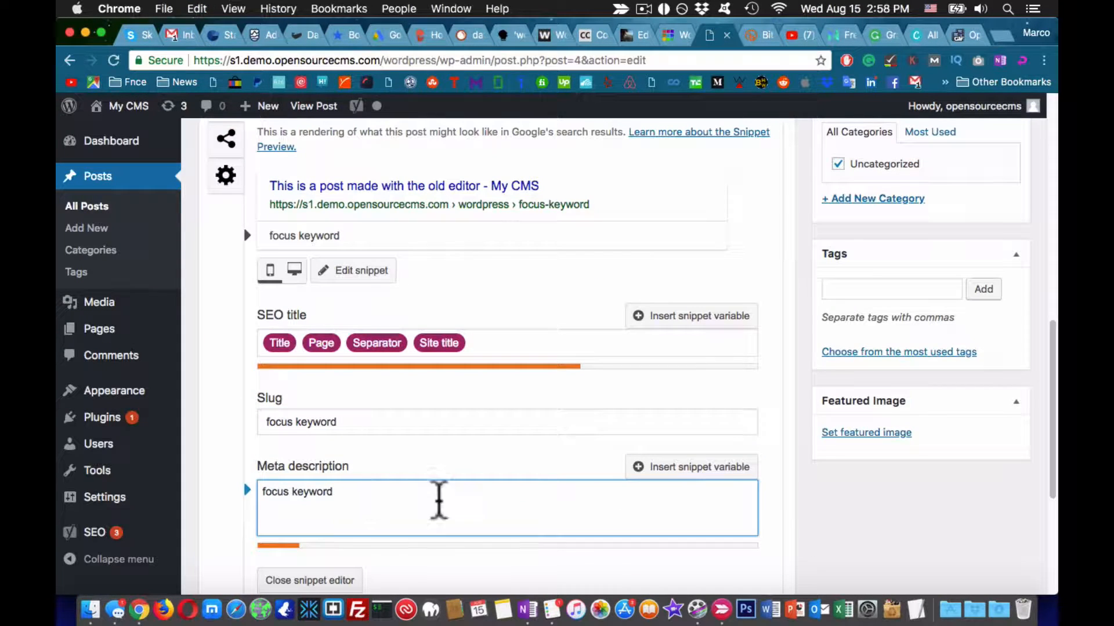
- Add the tag "focus keyword" to the post
{"action": "left_click", "coordinate": [863, 288]}
{"action": "key", "text": "super+v"}
{"action": "key", "text": "Return"}
- Write "I can look at yoast seo to create a nice article and seo friendly!" and add "This is another heading" as Heading 3
{"action": "scroll", "coordinate": [725, 514], "scroll_direction": "up", "scroll_amount": 12}
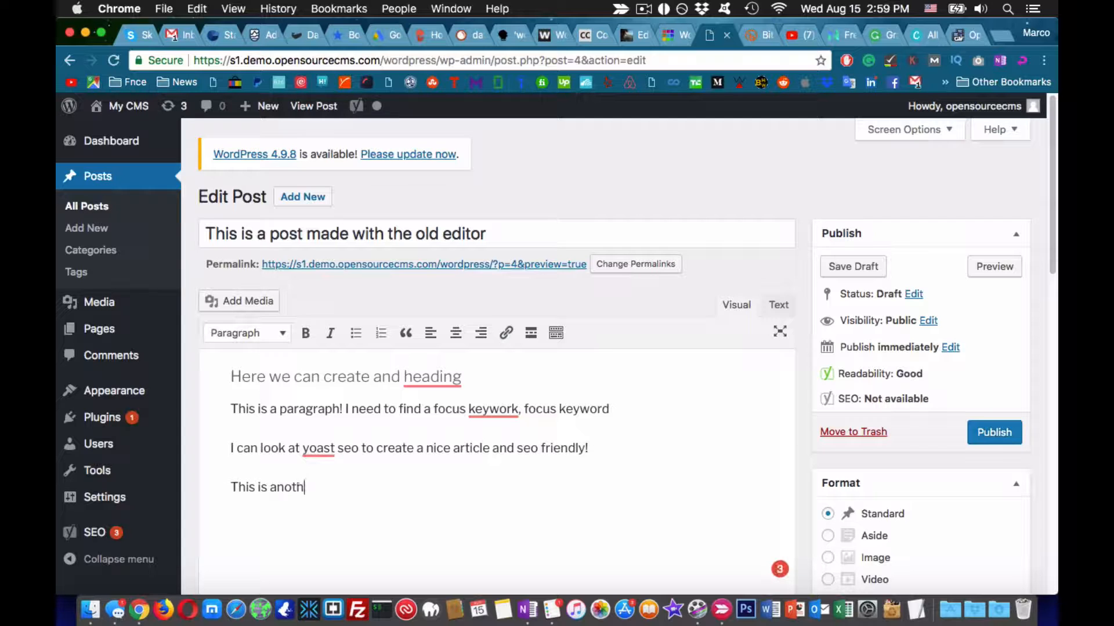
{"action": "left_click_drag", "start_coordinate": [526, 486], "coordinate": [219, 486]}
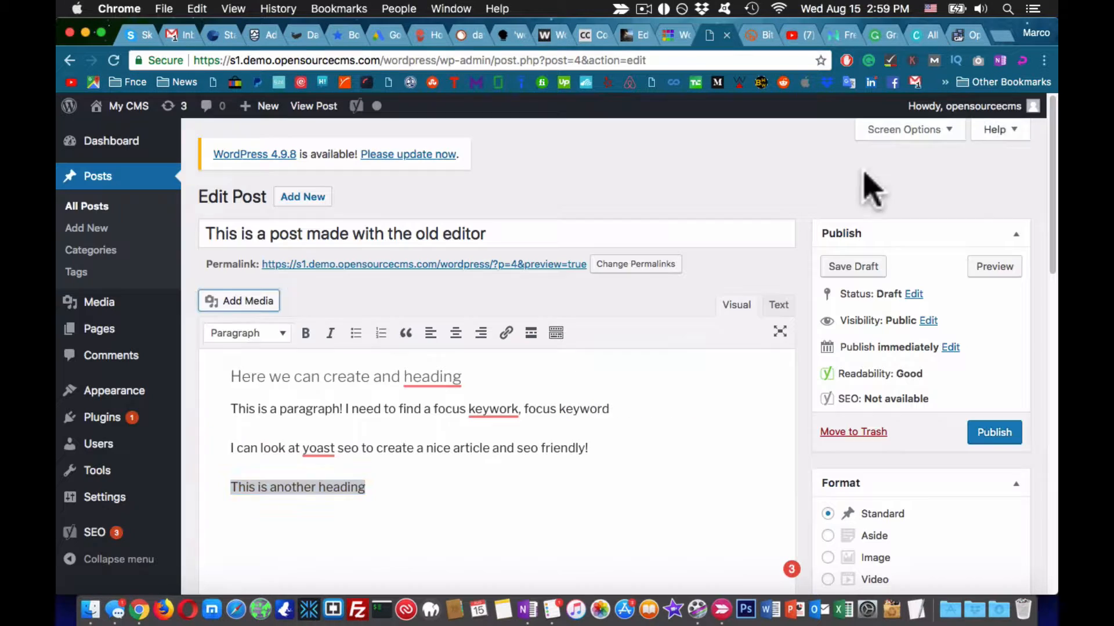
{"action": "left_click", "coordinate": [246, 333]}
{"action": "left_click", "coordinate": [249, 441]}
- Write "I can add pictures!" under the second heading, and open and close the media library
{"action": "left_click", "coordinate": [397, 509]}
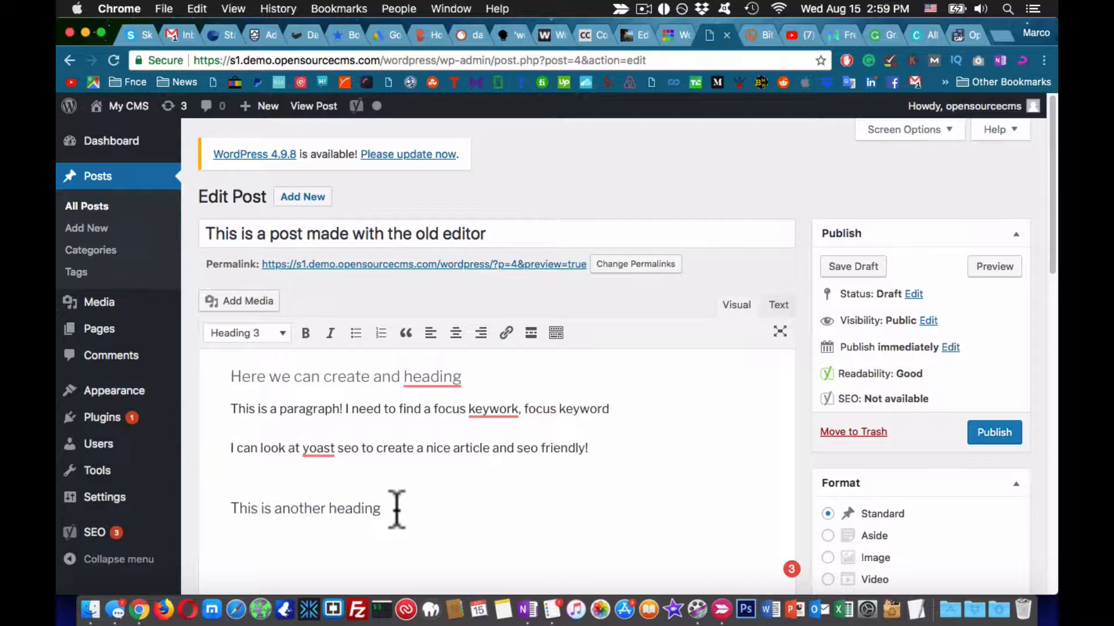
{"action": "left_click", "coordinate": [241, 302]}
{"action": "left_click", "coordinate": [1013, 137]}
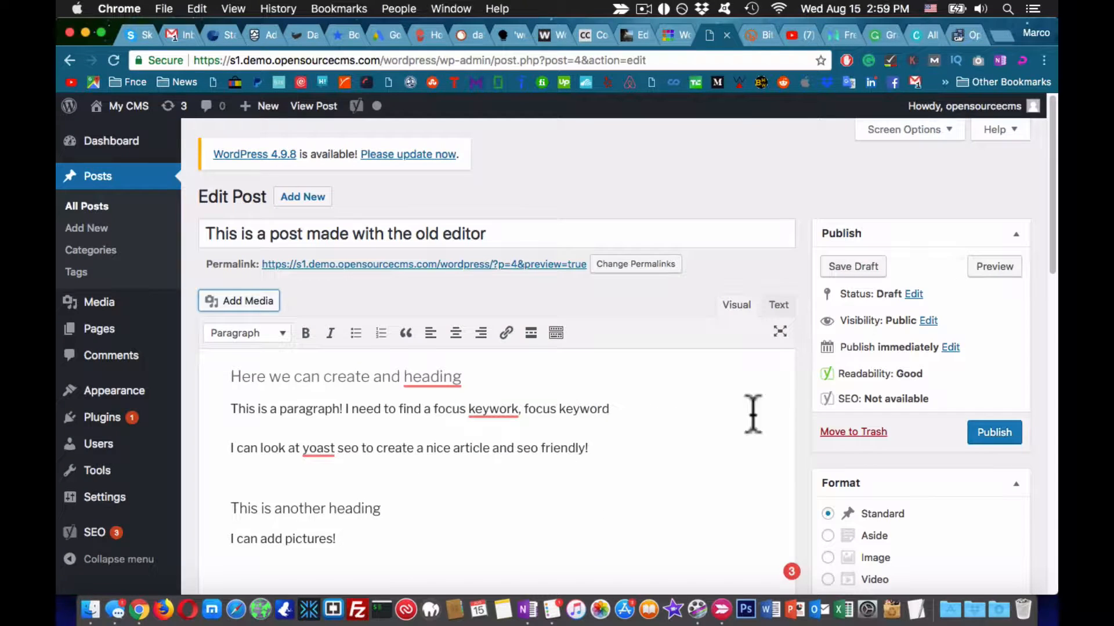
- Preview the post's layout on the site and return to the editor
{"action": "left_click", "coordinate": [989, 268]}
{"action": "scroll", "coordinate": [505, 394], "scroll_direction": "down", "scroll_amount": 9}
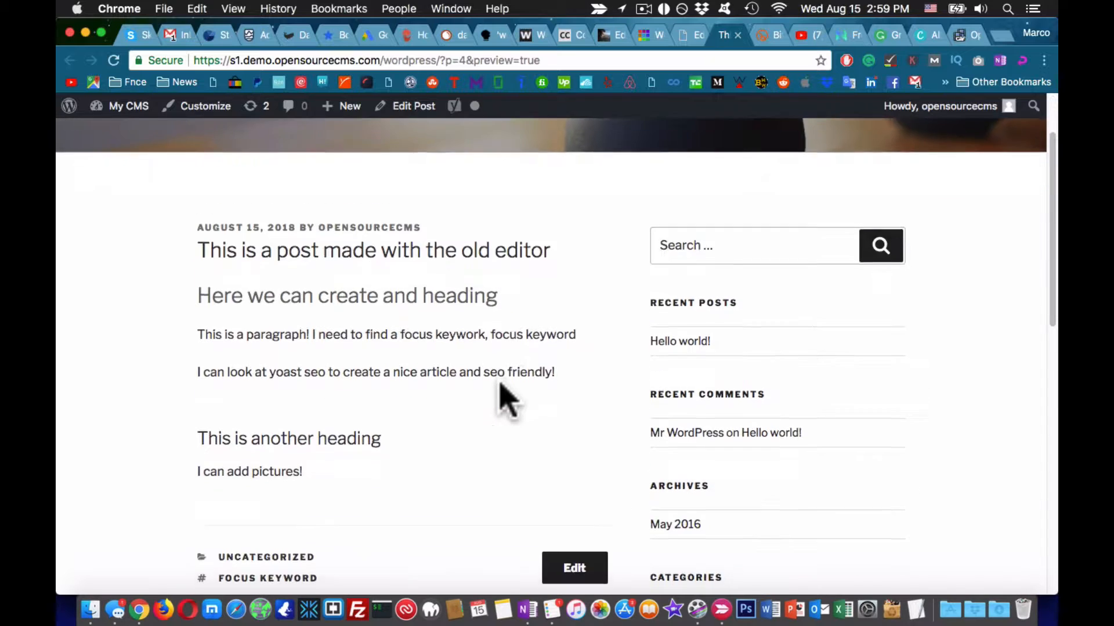
{"action": "scroll", "coordinate": [502, 383], "scroll_direction": "up", "scroll_amount": 9}
{"action": "left_click", "coordinate": [689, 36]}
- Publish the post and view it live in a new browser tab, closing the old preview
{"action": "left_click", "coordinate": [977, 434]}
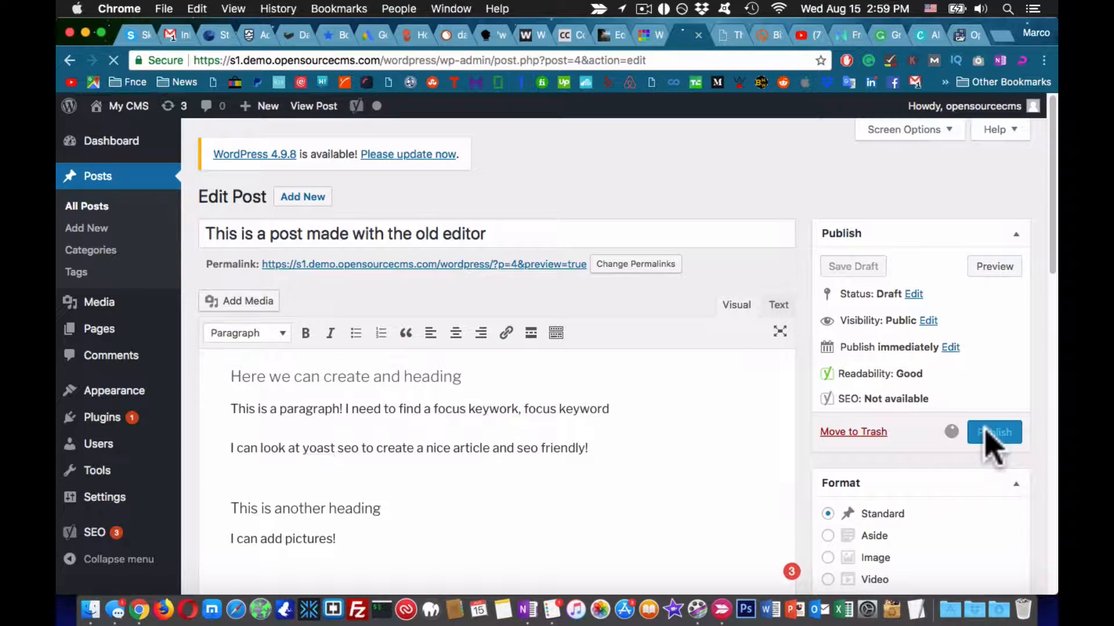
{"action": "left_click", "coordinate": [323, 234], "text": "super"}
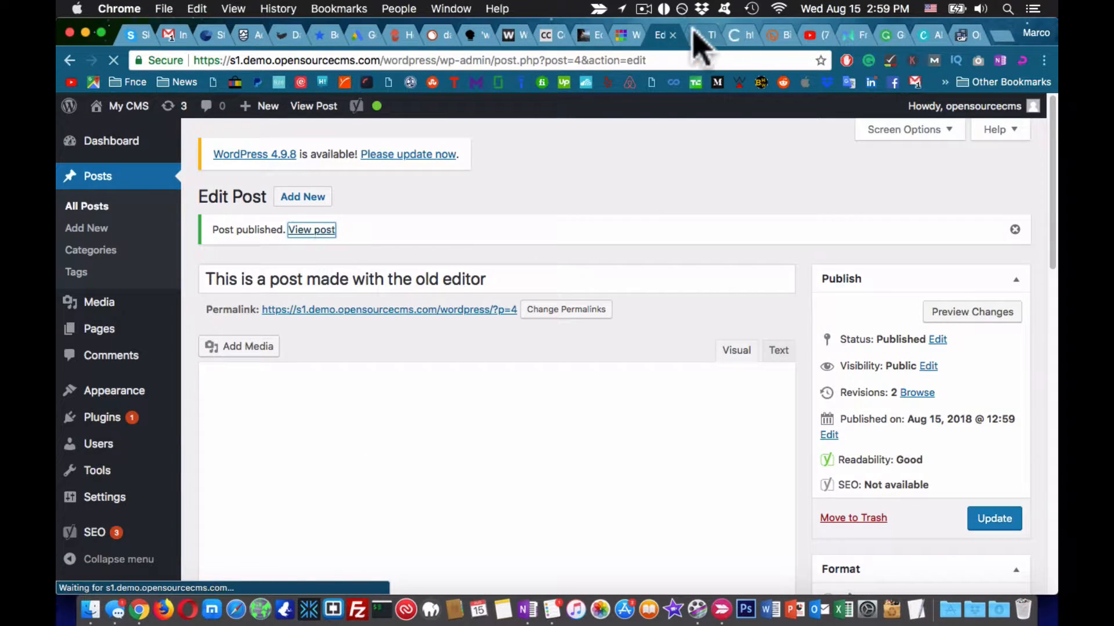
{"action": "left_click", "coordinate": [699, 35]}
{"action": "key", "text": "super+w"}
{"action": "scroll", "coordinate": [547, 340], "scroll_direction": "down", "scroll_amount": 6}
{"action": "scroll", "coordinate": [547, 339], "scroll_direction": "up", "scroll_amount": 6}
{"action": "left_click", "coordinate": [690, 36]}
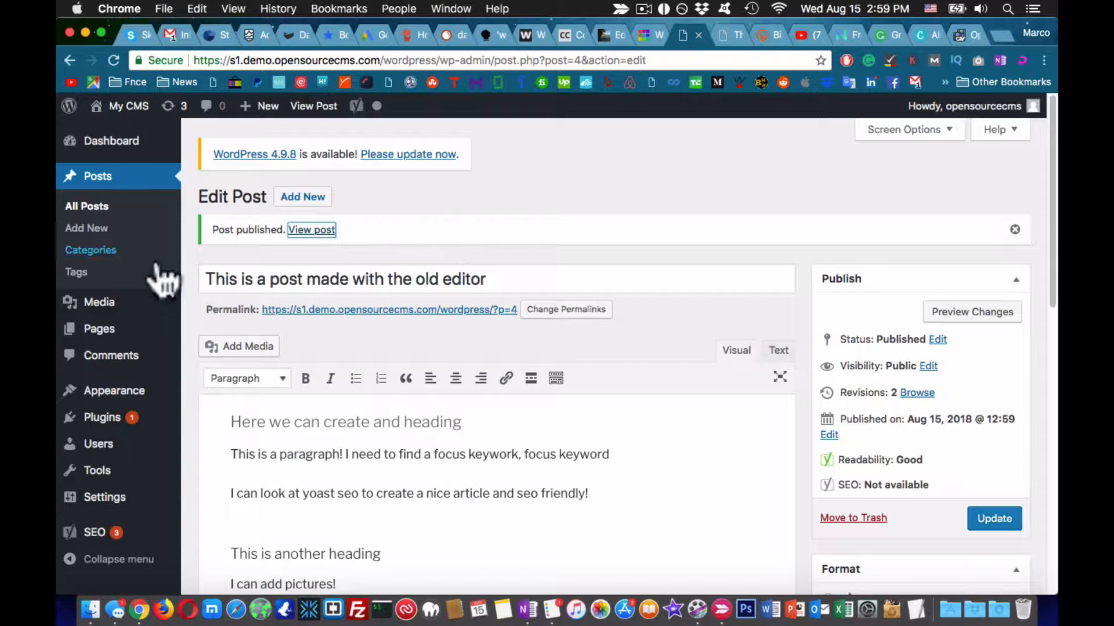
- Quick-edit the old-editor post from the list of all posts, setting its status to Draft and disallowing comments and pings
{"action": "left_click", "coordinate": [87, 206]}
{"action": "left_click", "coordinate": [274, 337]}
{"action": "left_click", "coordinate": [783, 408]}
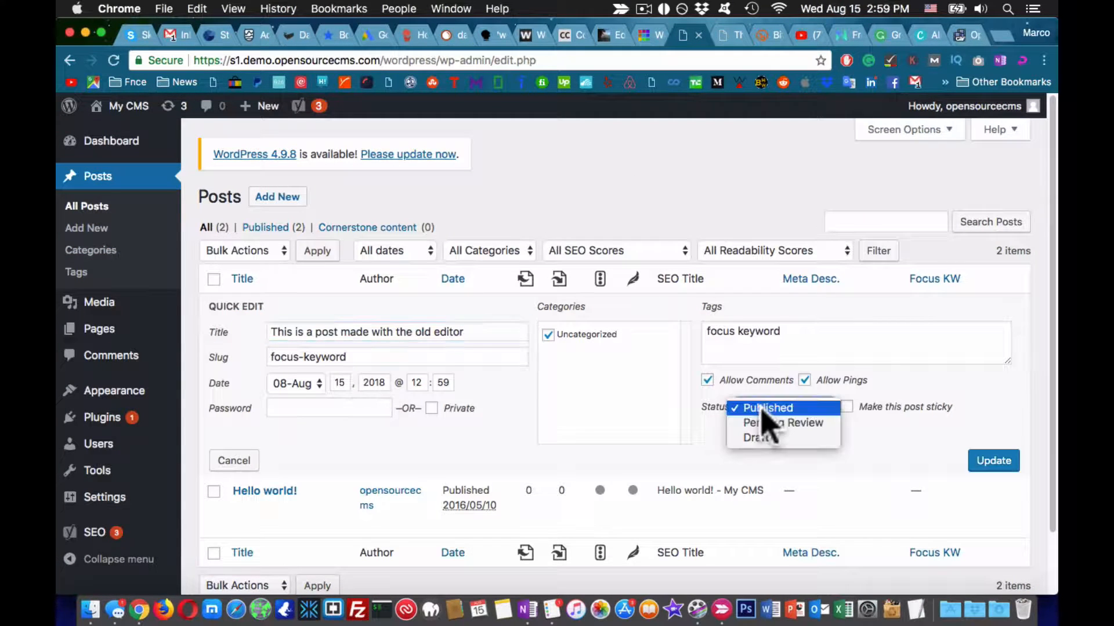
{"action": "left_click", "coordinate": [761, 438]}
{"action": "left_click", "coordinate": [706, 380]}
{"action": "left_click", "coordinate": [804, 380]}
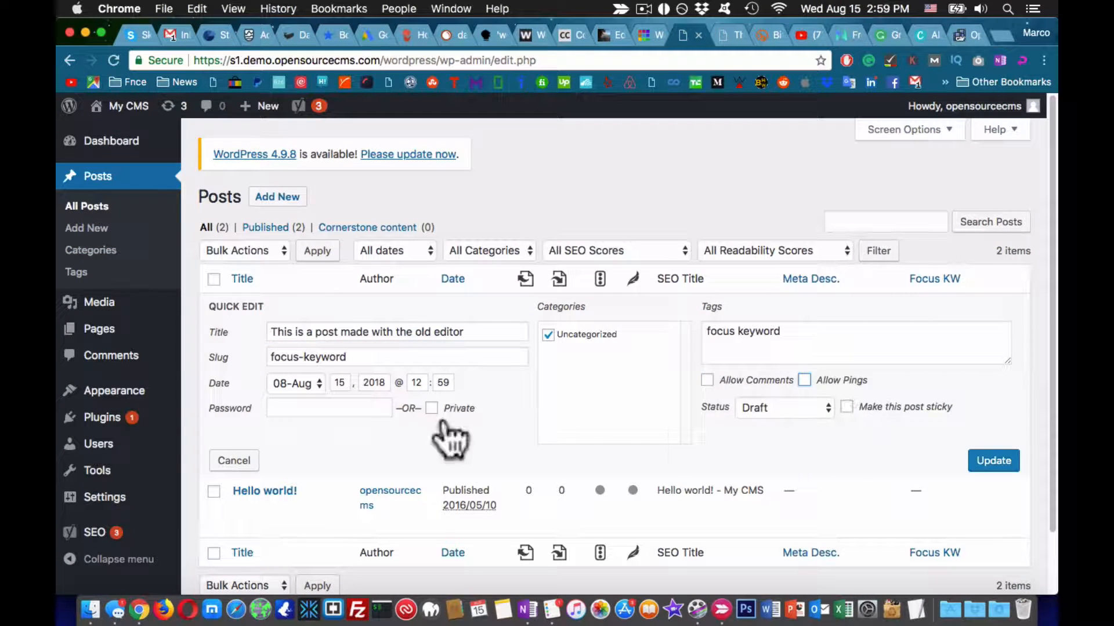
{"action": "left_click", "coordinate": [585, 338]}
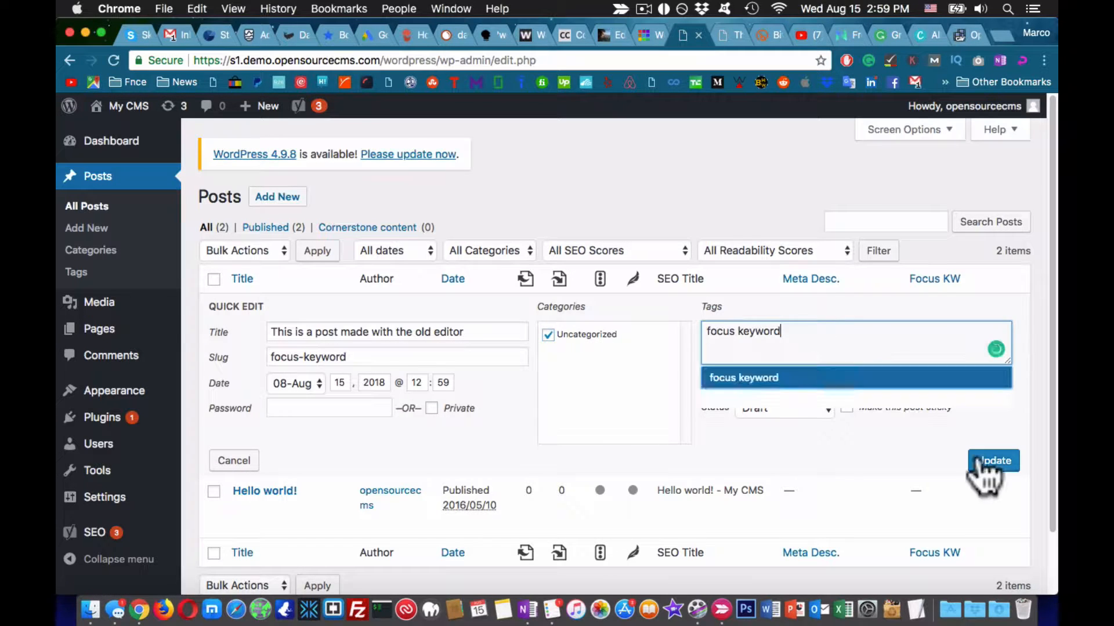
{"action": "left_click", "coordinate": [992, 460]}
- Install and activate the Gutenberg editor from the dashboard
{"action": "left_click", "coordinate": [128, 145]}
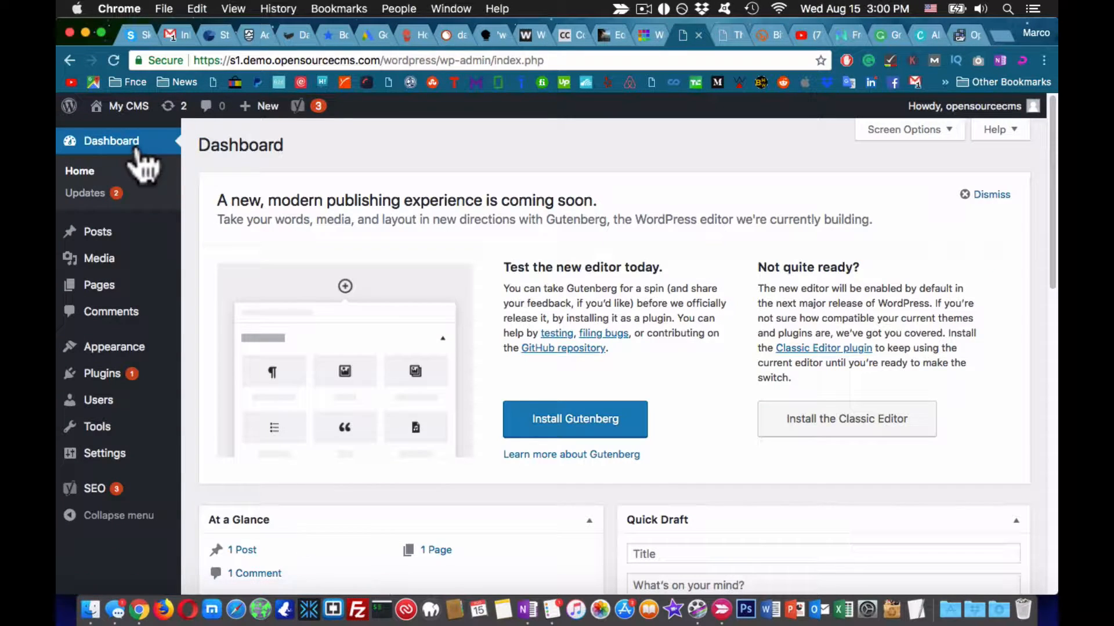
{"action": "left_click", "coordinate": [577, 426]}
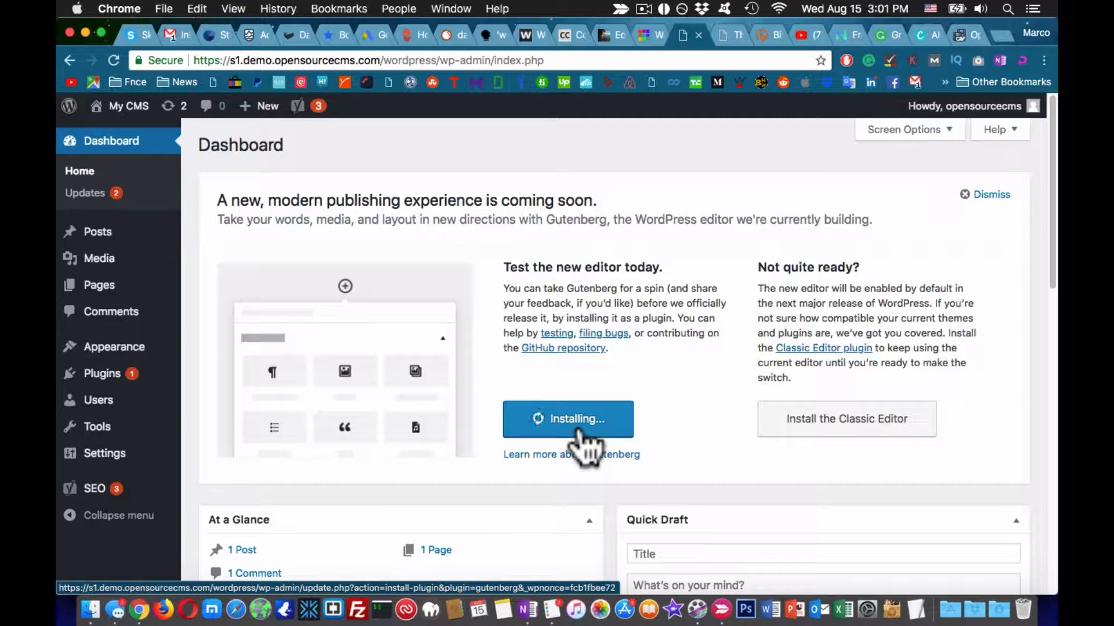
{"action": "left_click", "coordinate": [580, 432]}
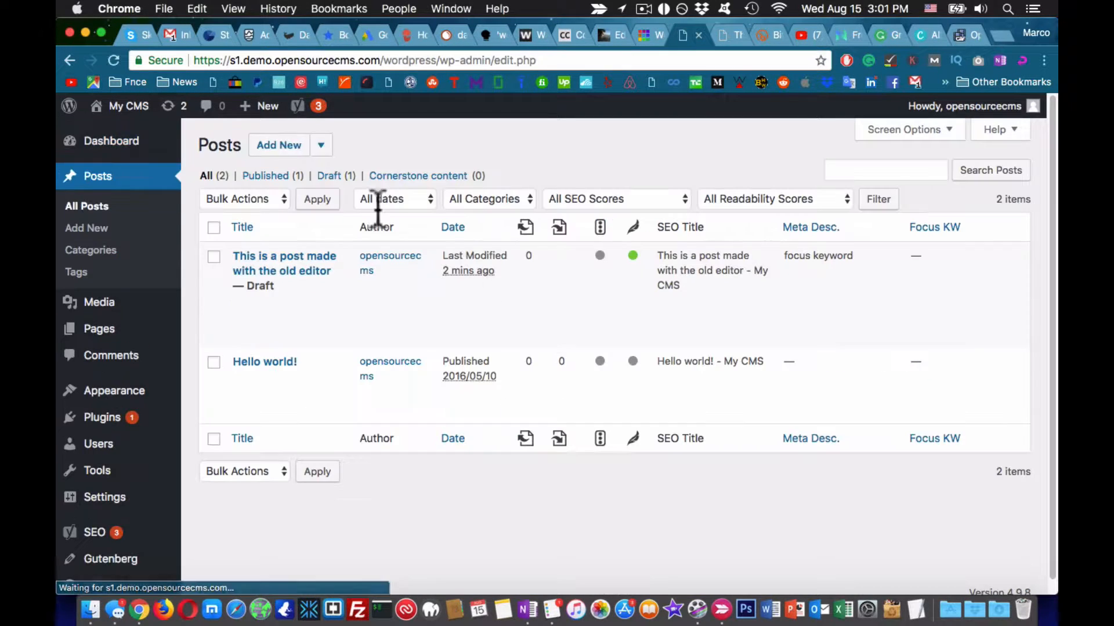
- Create a new post in the Gutenberg editor and title it "This is a heading title"
{"action": "left_click", "coordinate": [321, 146]}
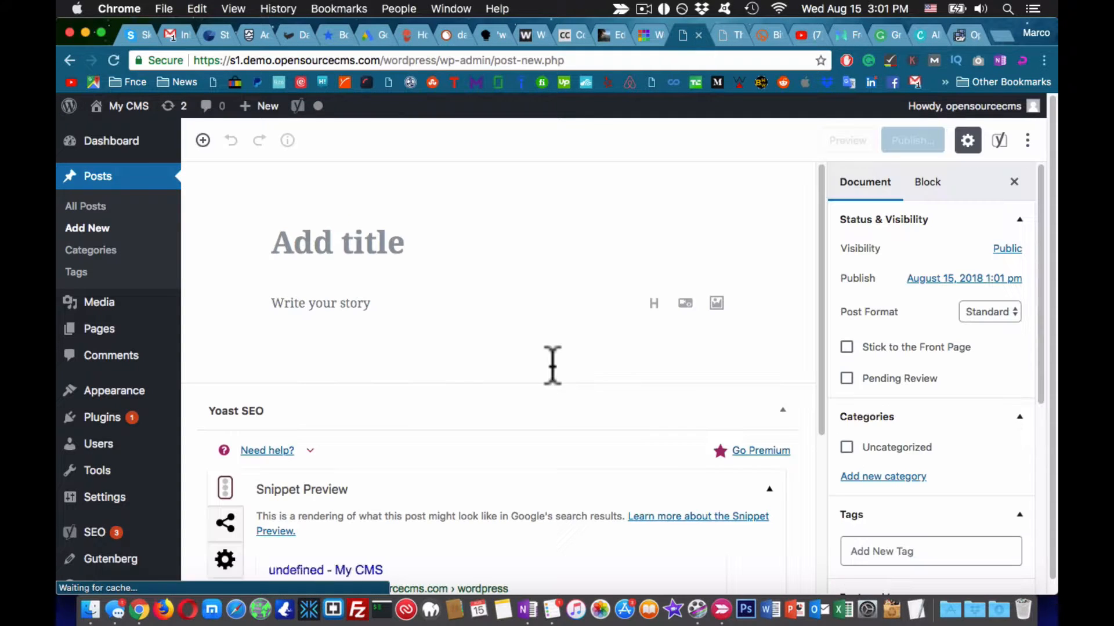
{"action": "left_click", "coordinate": [396, 238]}
{"action": "type", "text": "This is a heading title"}
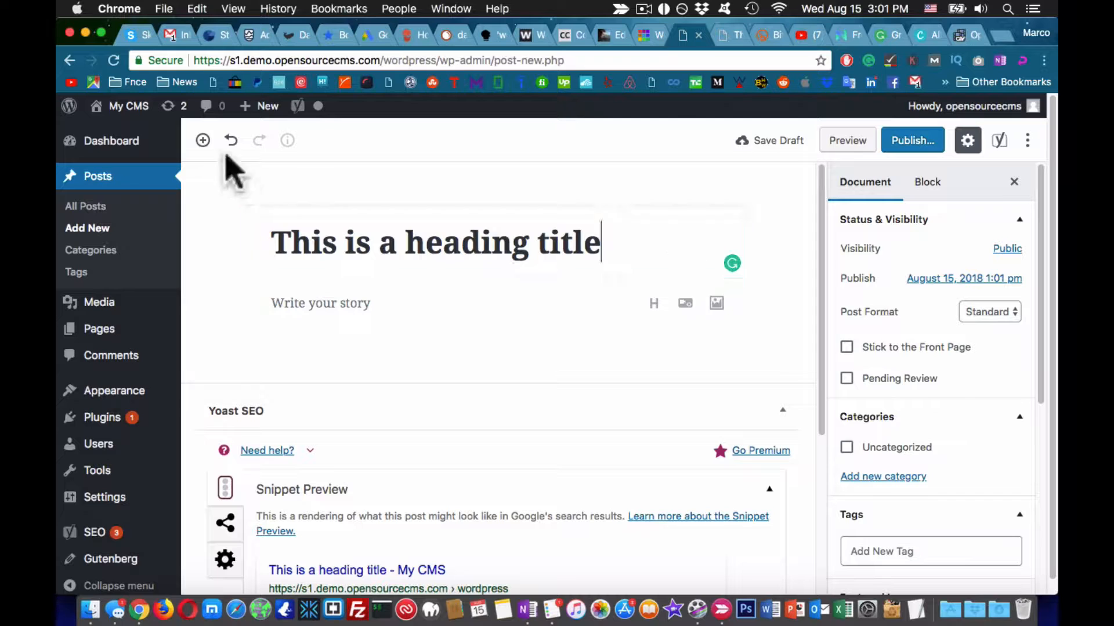
- Replace the post title with "This is the title" and remove the extra empty paragraph below it
{"action": "left_click_drag", "start_coordinate": [312, 243], "coordinate": [526, 247]}
{"action": "left_click", "coordinate": [336, 304]}
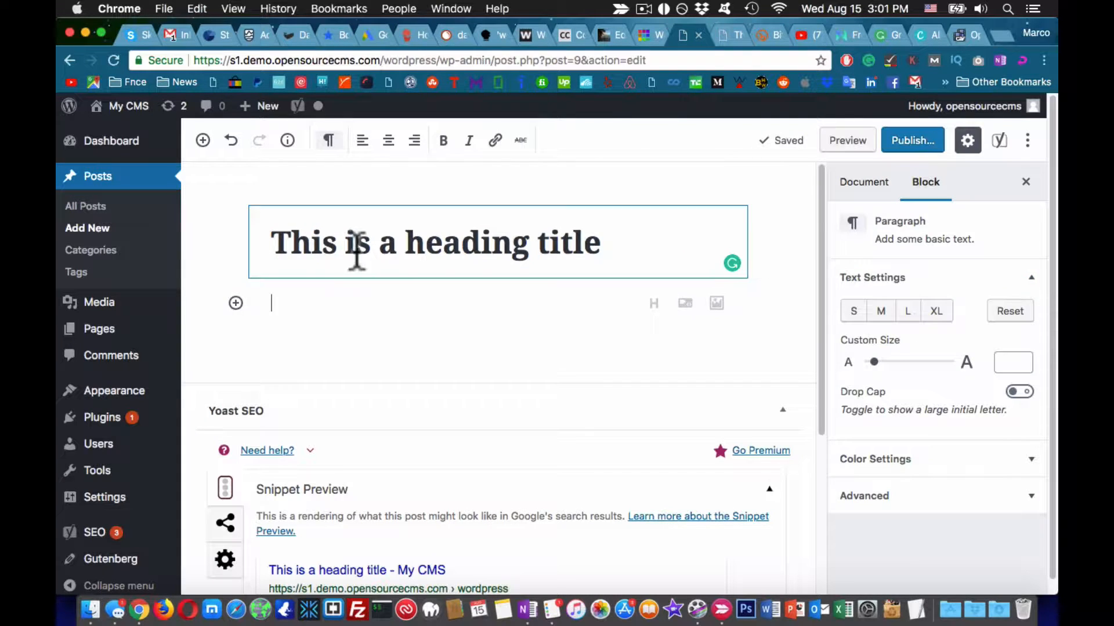
{"action": "left_click", "coordinate": [356, 248]}
{"action": "left_click", "coordinate": [365, 301]}
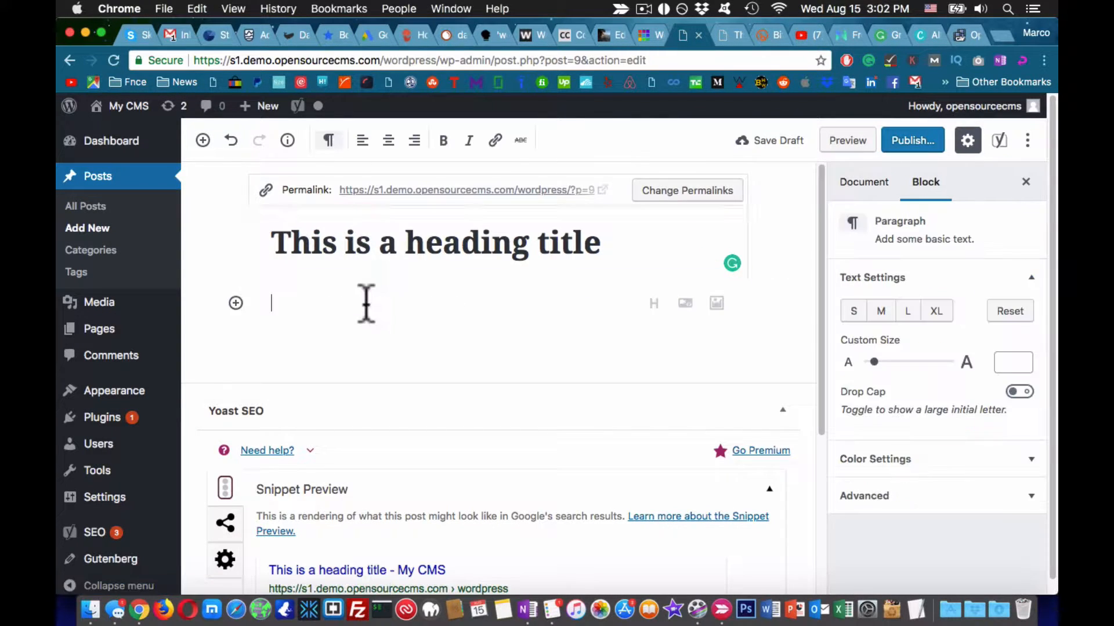
{"action": "triple_click", "coordinate": [410, 242]}
{"action": "type", "text": "This is t"}
{"action": "key", "text": "Return"}
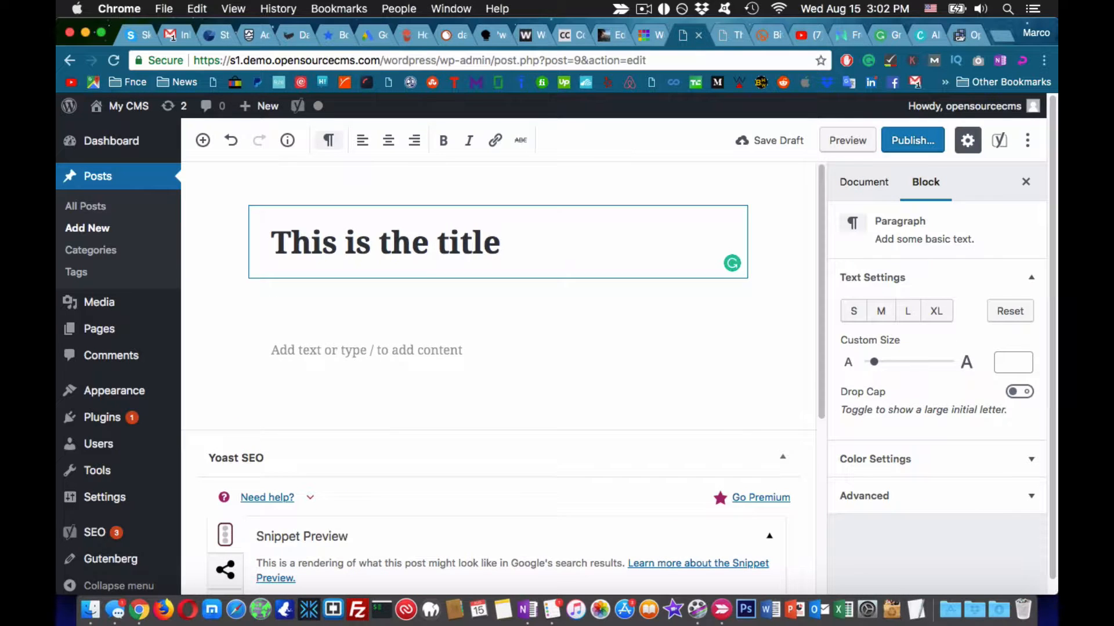
{"action": "key", "text": "BackSpace"}
- Insert an H2 heading block reading "This is a heading" and write "this is a paragraph" in the block below it
{"action": "left_click", "coordinate": [202, 139]}
{"action": "left_click", "coordinate": [294, 286]}
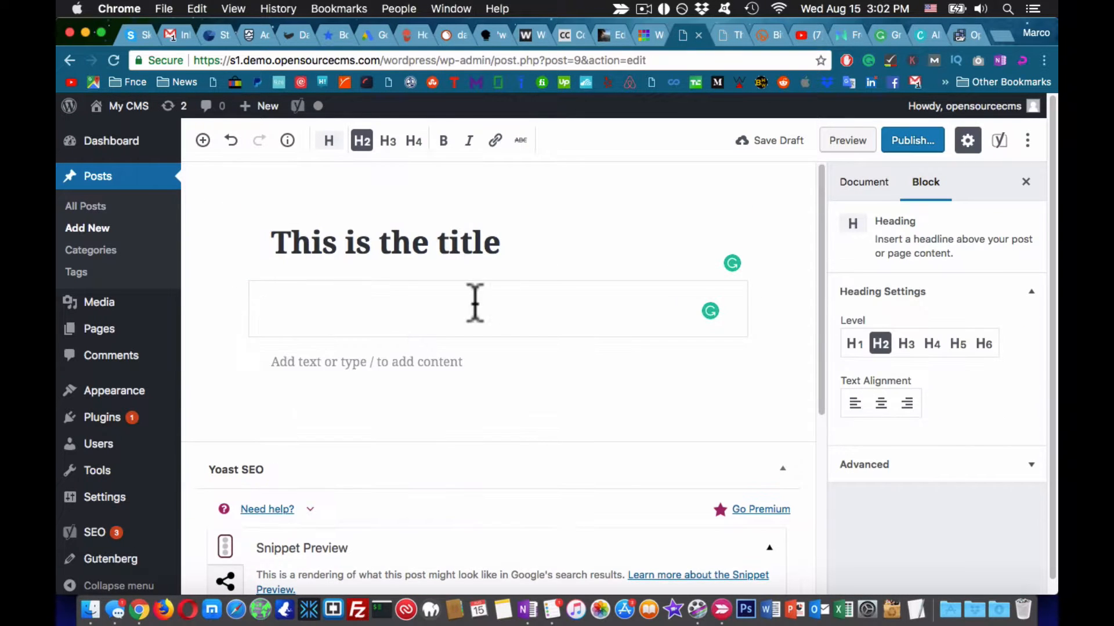
{"action": "type", "text": "This is a heading"}
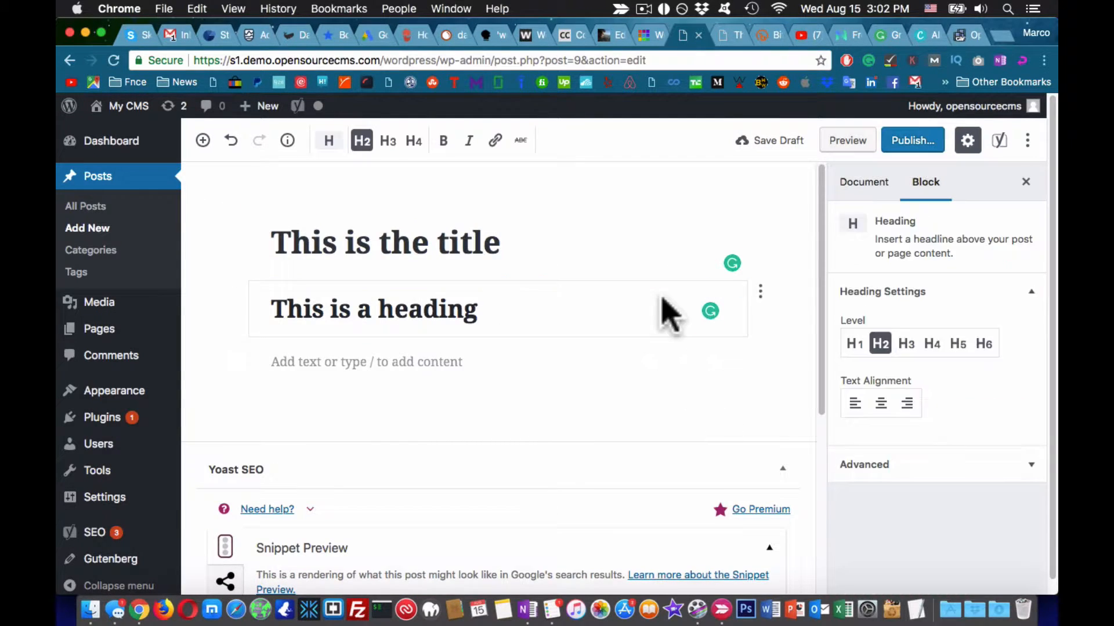
{"action": "left_click", "coordinate": [760, 292]}
{"action": "left_click", "coordinate": [879, 347]}
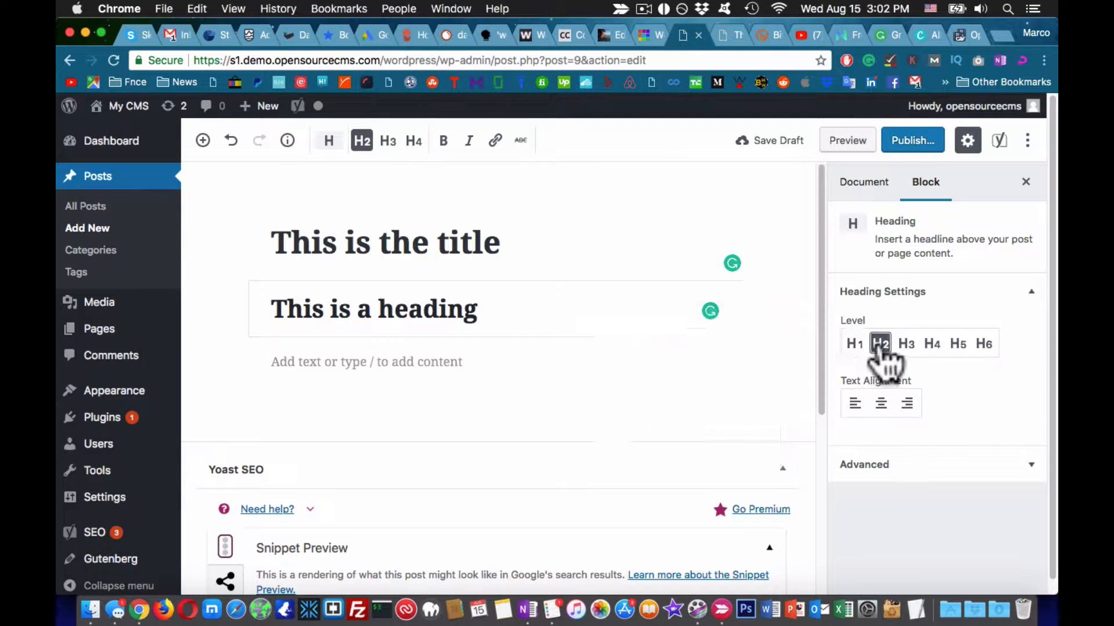
{"action": "left_click", "coordinate": [400, 363]}
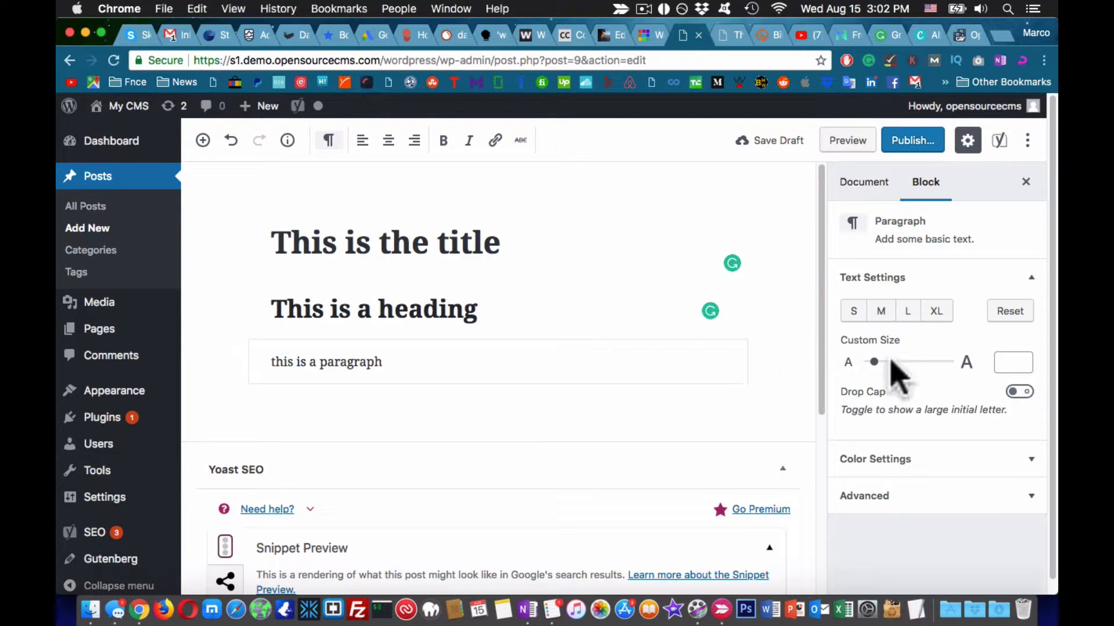
- Add the paragraph "You can add pictures" and insert an empty image block below it, leaving out the file upload
{"action": "key", "text": "Return"}
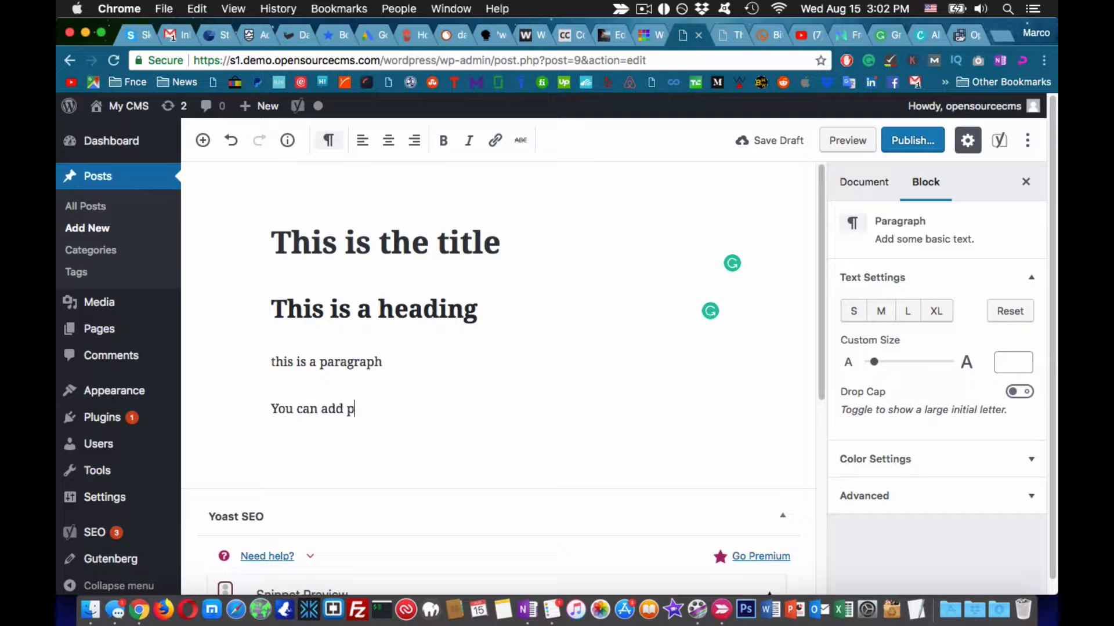
{"action": "type", "text": "You can add pictures"}
{"action": "left_click", "coordinate": [203, 140]}
{"action": "left_click", "coordinate": [245, 342]}
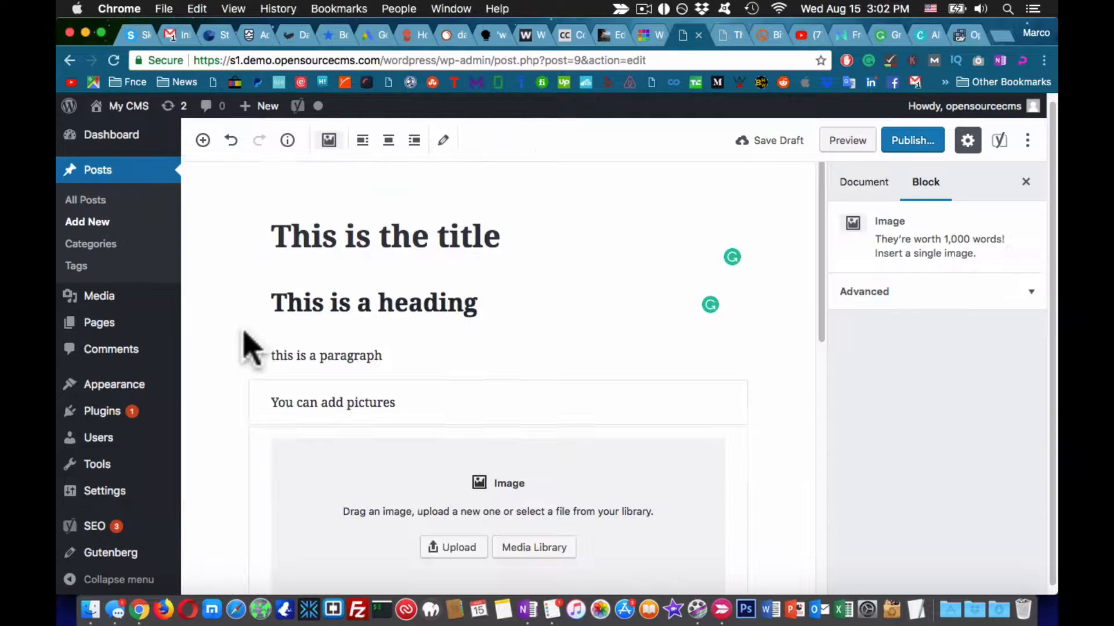
{"action": "scroll", "coordinate": [458, 511], "scroll_direction": "down", "scroll_amount": 2}
{"action": "left_click", "coordinate": [455, 507]}
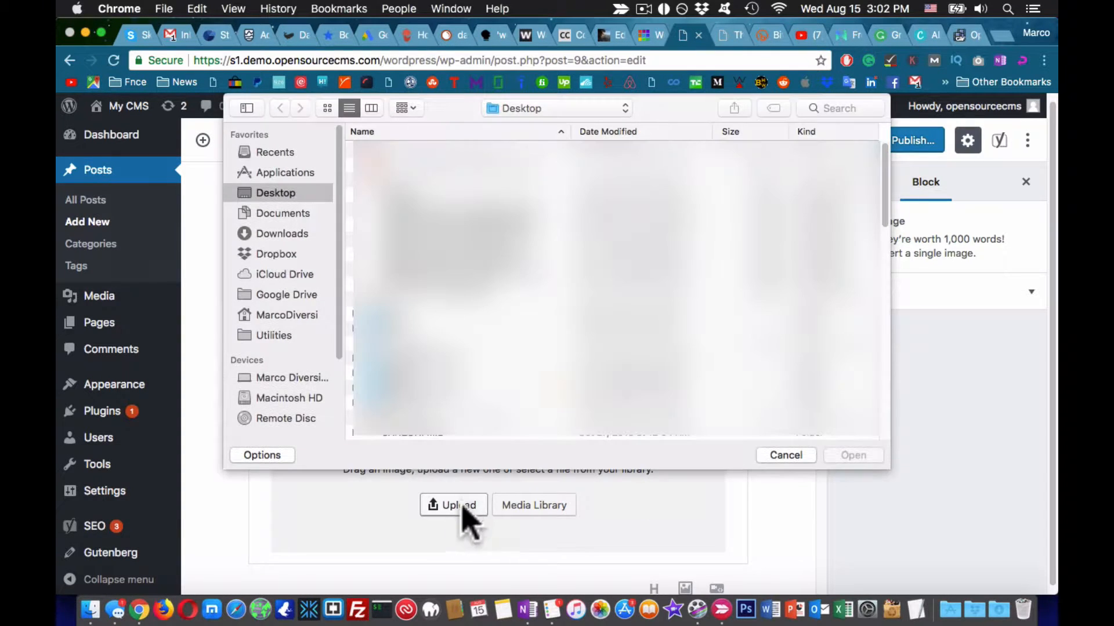
{"action": "left_click", "coordinate": [774, 458]}
- Insert a Quote block below the image block and write "this is a quote" in it
{"action": "scroll", "coordinate": [646, 512], "scroll_direction": "down", "scroll_amount": 3}
{"action": "left_click", "coordinate": [755, 542]}
{"action": "left_click", "coordinate": [545, 527]}
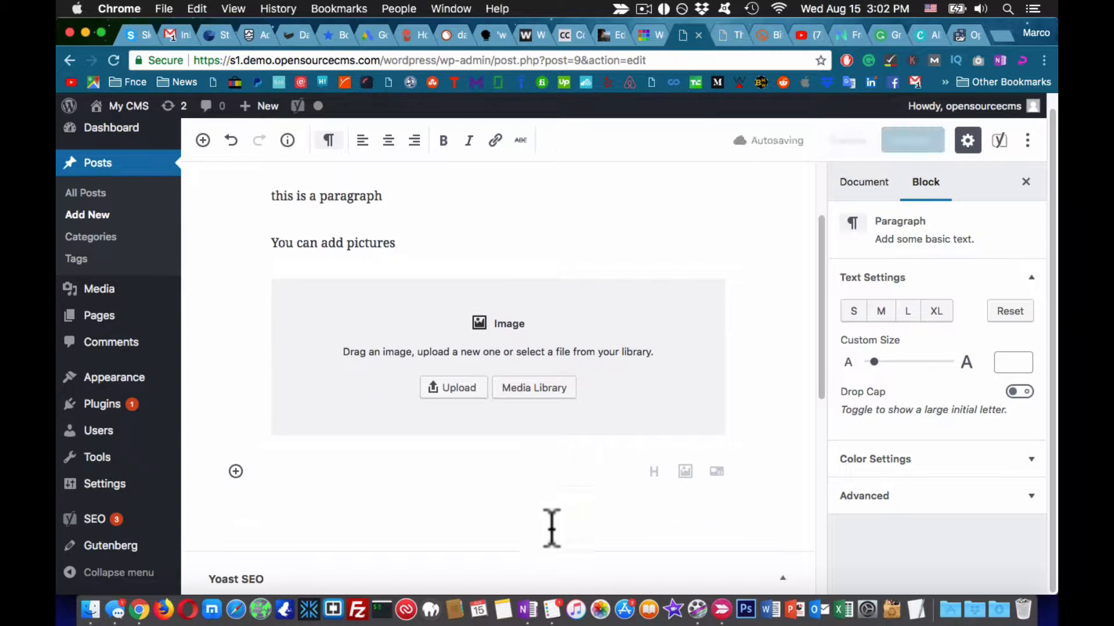
{"action": "left_click", "coordinate": [235, 471]}
{"action": "scroll", "coordinate": [348, 302], "scroll_direction": "down", "scroll_amount": 3}
{"action": "left_click", "coordinate": [348, 322]}
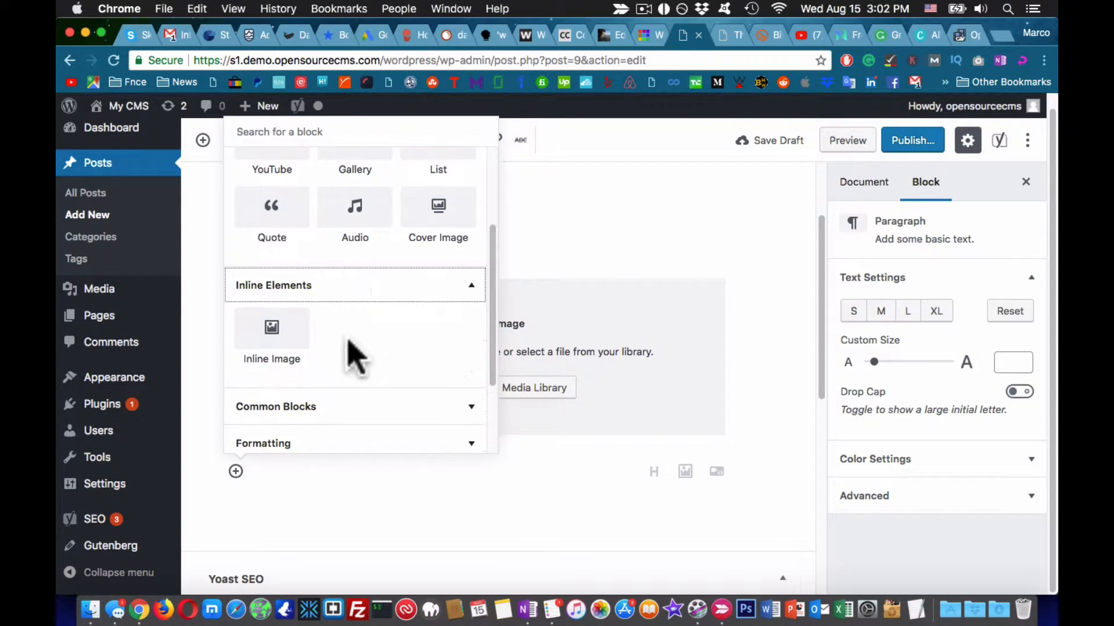
{"action": "left_click", "coordinate": [360, 406]}
{"action": "left_click", "coordinate": [446, 281]}
{"action": "type", "text": "this "}
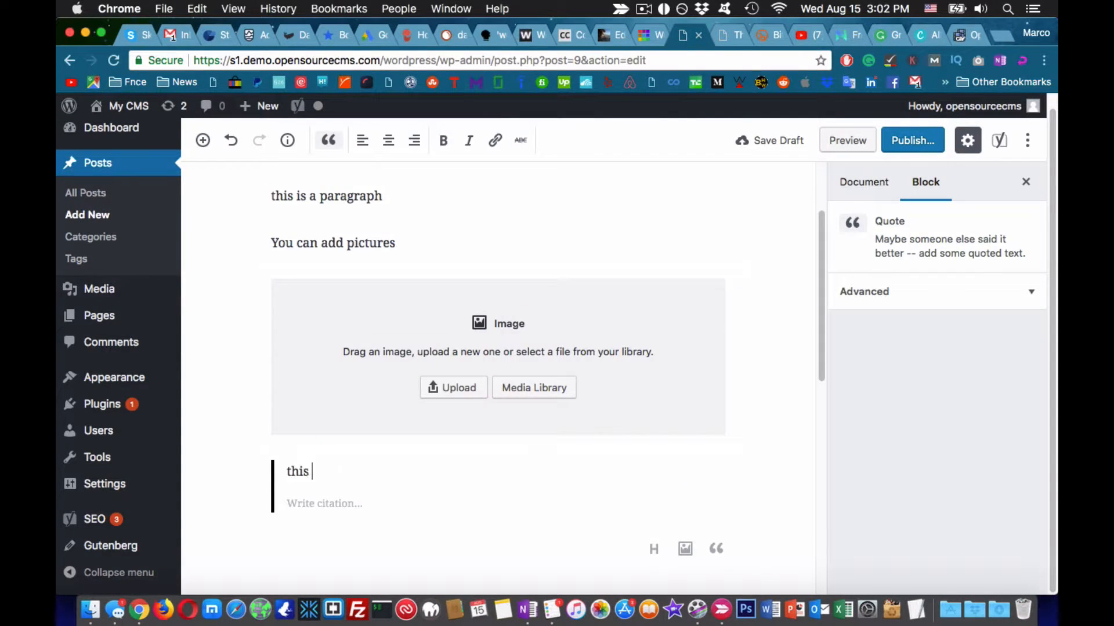
{"action": "type", "text": "is a quote"}
- Write the paragraph "I need to put a focus keyword" below the quote and copy the words "focus keyword"
{"action": "scroll", "coordinate": [423, 351], "scroll_direction": "down", "scroll_amount": 3}
{"action": "left_click", "coordinate": [366, 525]}
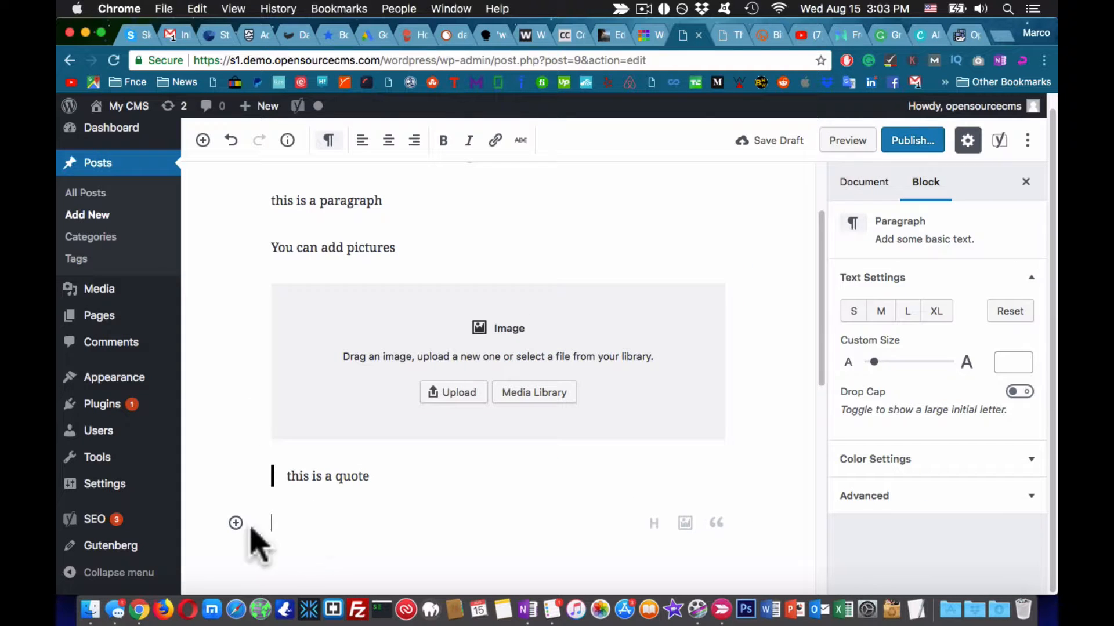
{"action": "type", "text": "I need to put a focus"}
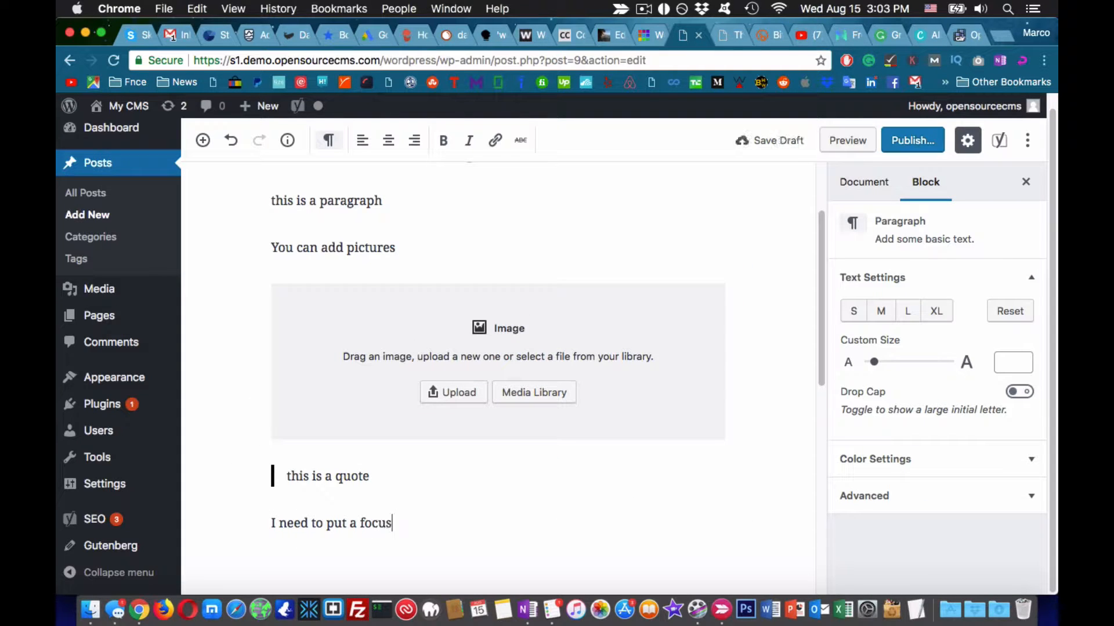
{"action": "left_click_drag", "start_coordinate": [360, 532], "coordinate": [452, 530]}
{"action": "key", "text": "super+c"}
- Paste "focus keyword" as the post's focus keyword in Yoast SEO
{"action": "scroll", "coordinate": [551, 525], "scroll_direction": "down", "scroll_amount": 9}
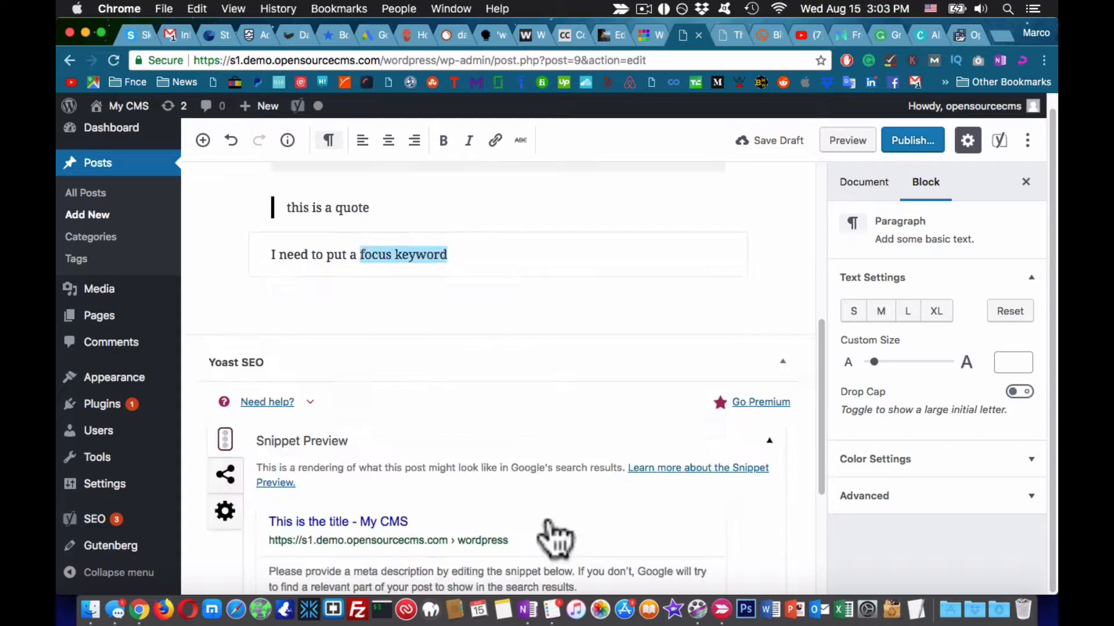
{"action": "left_click", "coordinate": [394, 475]}
{"action": "scroll", "coordinate": [392, 450], "scroll_direction": "down", "scroll_amount": 4}
{"action": "left_click", "coordinate": [400, 335]}
{"action": "key", "text": "super+v"}
- Open the Yoast snippet for editing and enter "focus keyword" as the slug and the meta description
{"action": "scroll", "coordinate": [444, 414], "scroll_direction": "up", "scroll_amount": 3}
{"action": "left_click", "coordinate": [369, 293]}
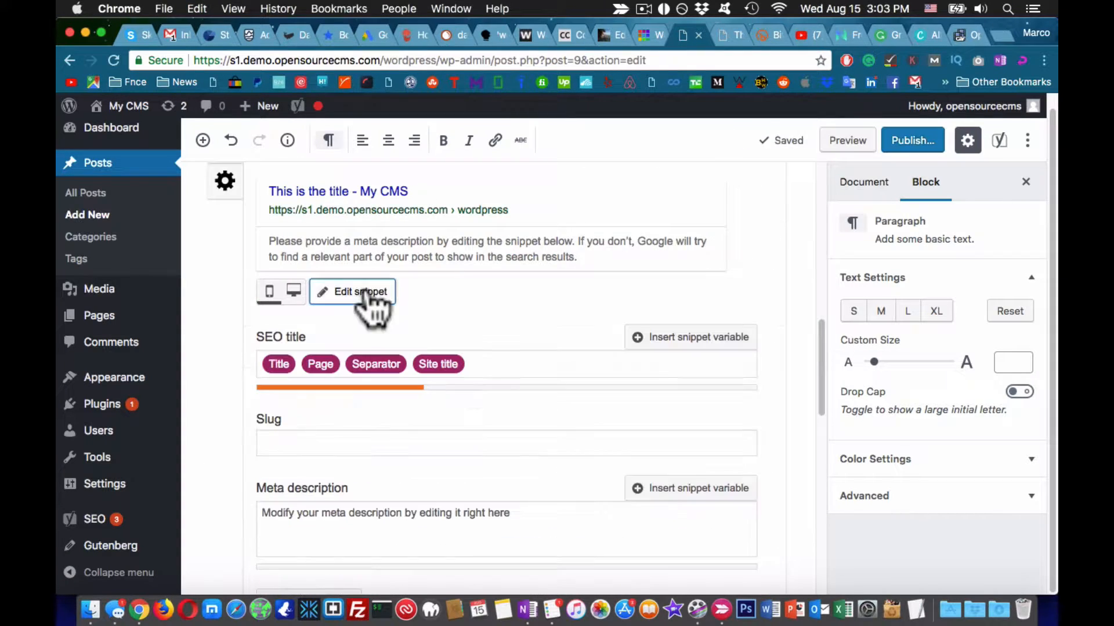
{"action": "left_click", "coordinate": [343, 442]}
{"action": "key", "text": "super+v"}
{"action": "left_click", "coordinate": [312, 510]}
{"action": "key", "text": "super+v"}
- Examine the focus keyword analysis results and expand the Cornerstone content section
{"action": "scroll", "coordinate": [767, 497], "scroll_direction": "down", "scroll_amount": 6}
{"action": "scroll", "coordinate": [772, 511], "scroll_direction": "down", "scroll_amount": 10}
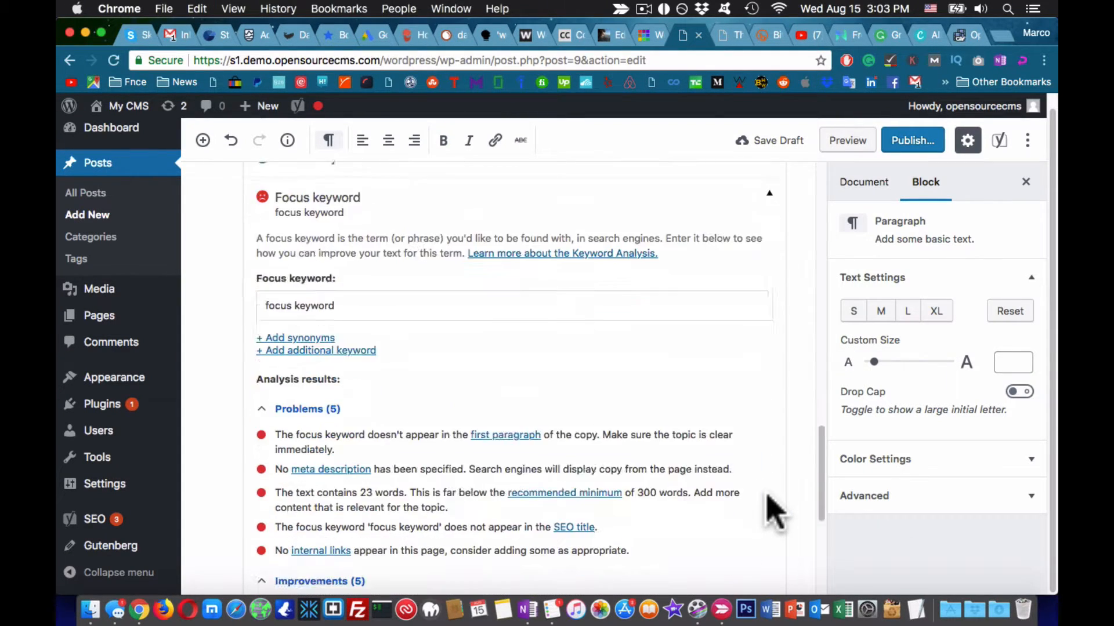
{"action": "left_click", "coordinate": [442, 521]}
{"action": "scroll", "coordinate": [440, 518], "scroll_direction": "down", "scroll_amount": 2}
{"action": "scroll", "coordinate": [443, 567], "scroll_direction": "down", "scroll_amount": 2}
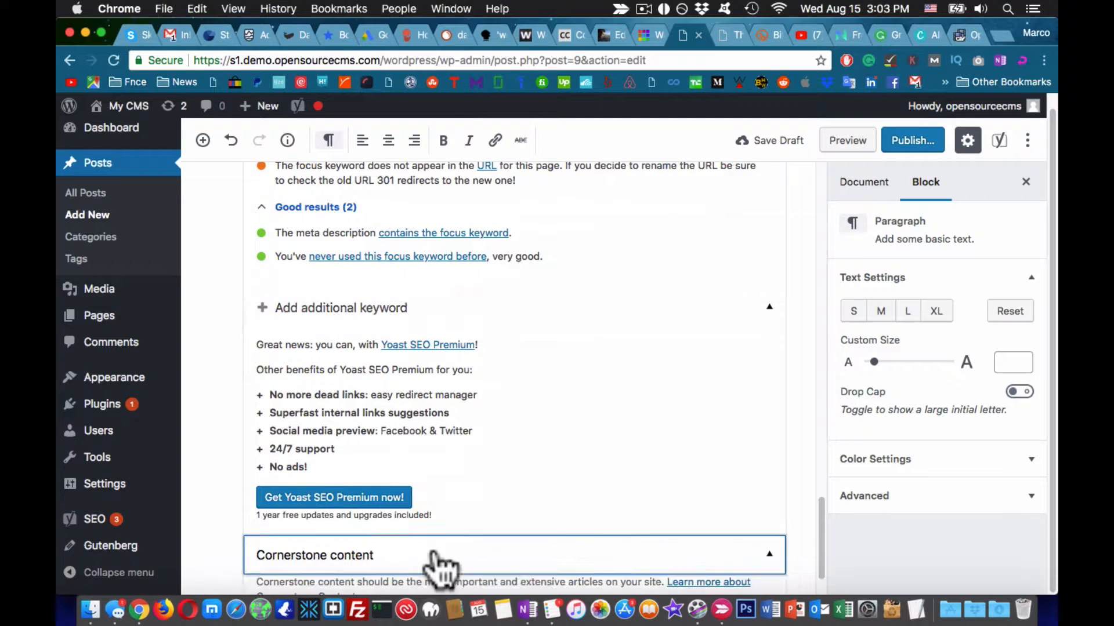
- Save the draft, preview the post and return to the editor
{"action": "scroll", "coordinate": [683, 522], "scroll_direction": "up", "scroll_amount": 20}
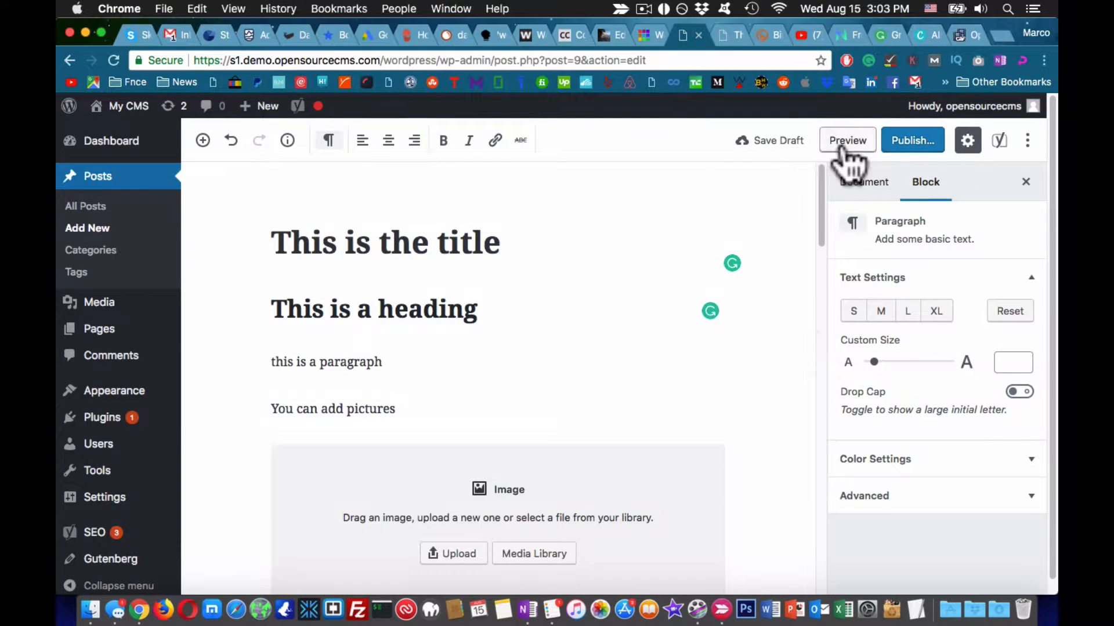
{"action": "left_click", "coordinate": [768, 141]}
{"action": "left_click", "coordinate": [847, 141]}
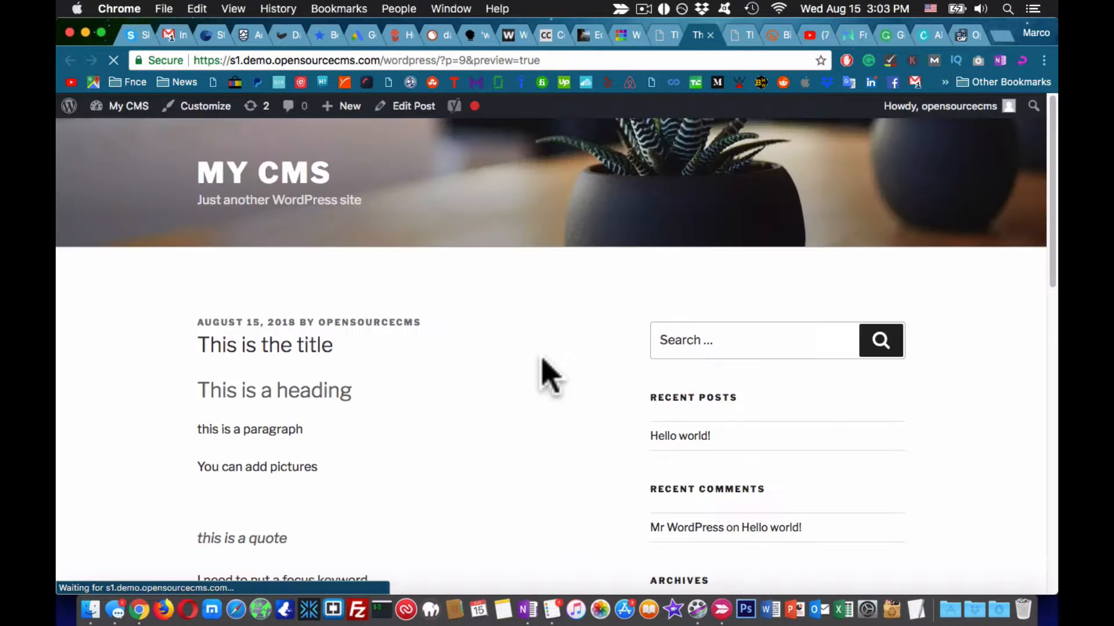
{"action": "scroll", "coordinate": [546, 374], "scroll_direction": "down", "scroll_amount": 5}
{"action": "scroll", "coordinate": [545, 374], "scroll_direction": "up", "scroll_amount": 5}
{"action": "left_click", "coordinate": [661, 36]}
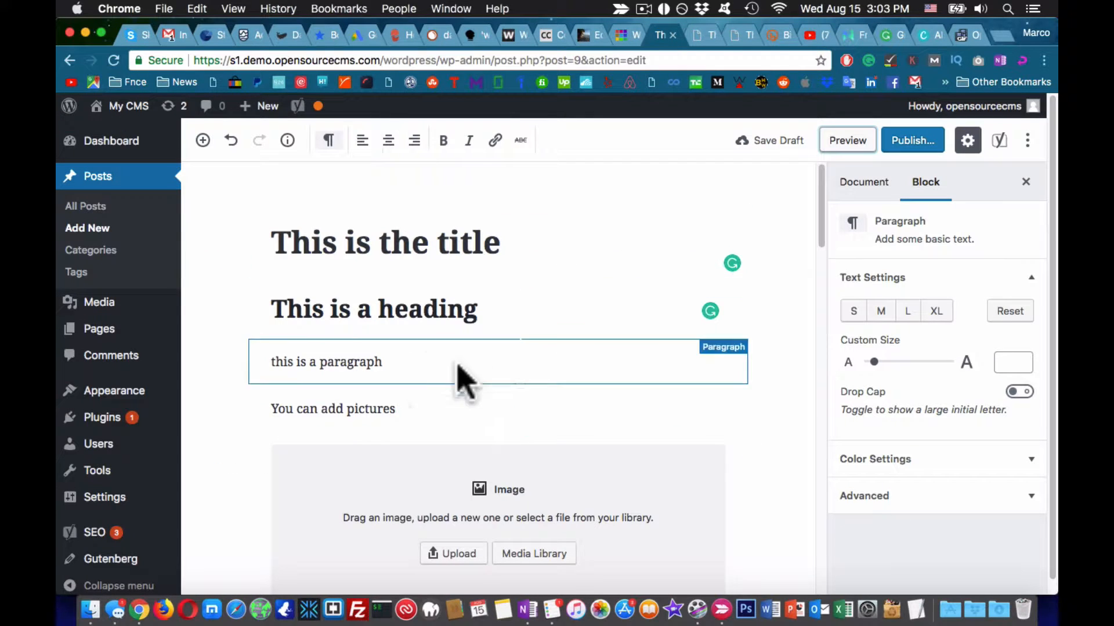
- Add the paragraph "This is a centered block" below the focus keyword sentence and center it
{"action": "scroll", "coordinate": [406, 412], "scroll_direction": "down", "scroll_amount": 6}
{"action": "key", "text": "Return"}
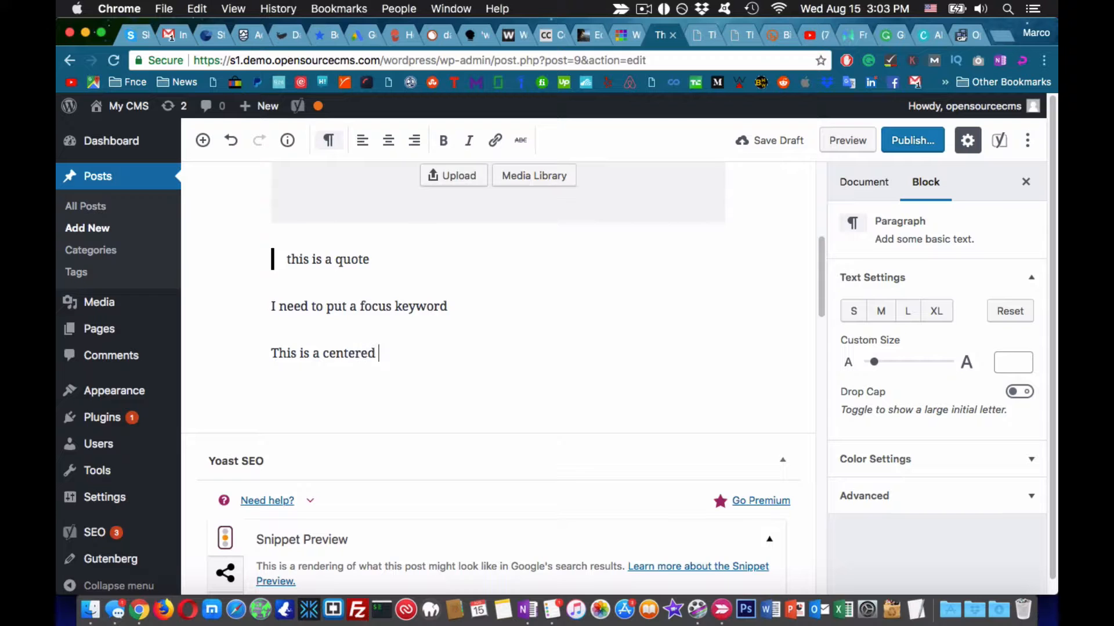
{"action": "triple_click", "coordinate": [430, 363]}
{"action": "left_click", "coordinate": [388, 140]}
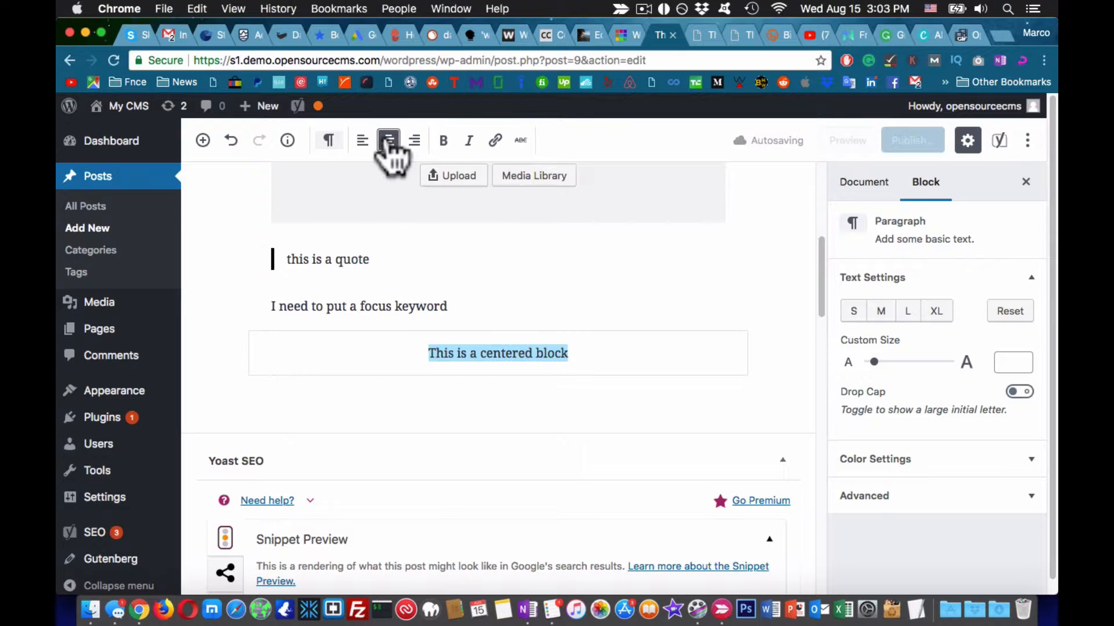
- Set the centered paragraph's text size to L and its background color to vivid red
{"action": "left_click", "coordinate": [908, 312]}
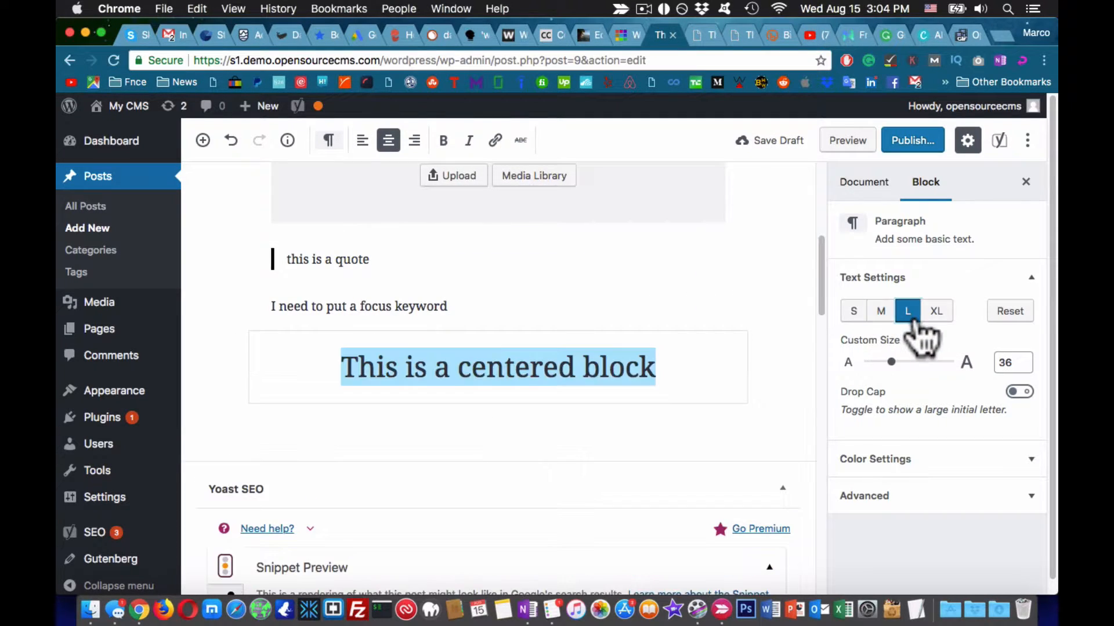
{"action": "left_click", "coordinate": [905, 459]}
{"action": "left_click", "coordinate": [884, 428]}
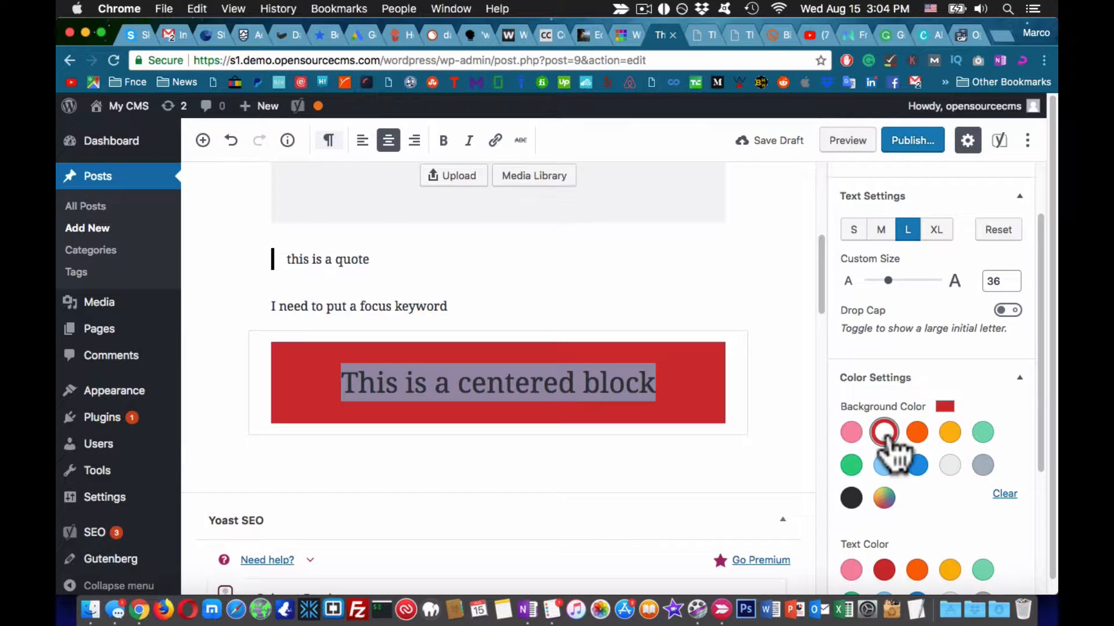
{"action": "scroll", "coordinate": [910, 468], "scroll_direction": "down", "scroll_amount": 3}
{"action": "scroll", "coordinate": [867, 510], "scroll_direction": "down", "scroll_amount": 1}
{"action": "scroll", "coordinate": [791, 405], "scroll_direction": "down", "scroll_amount": 1}
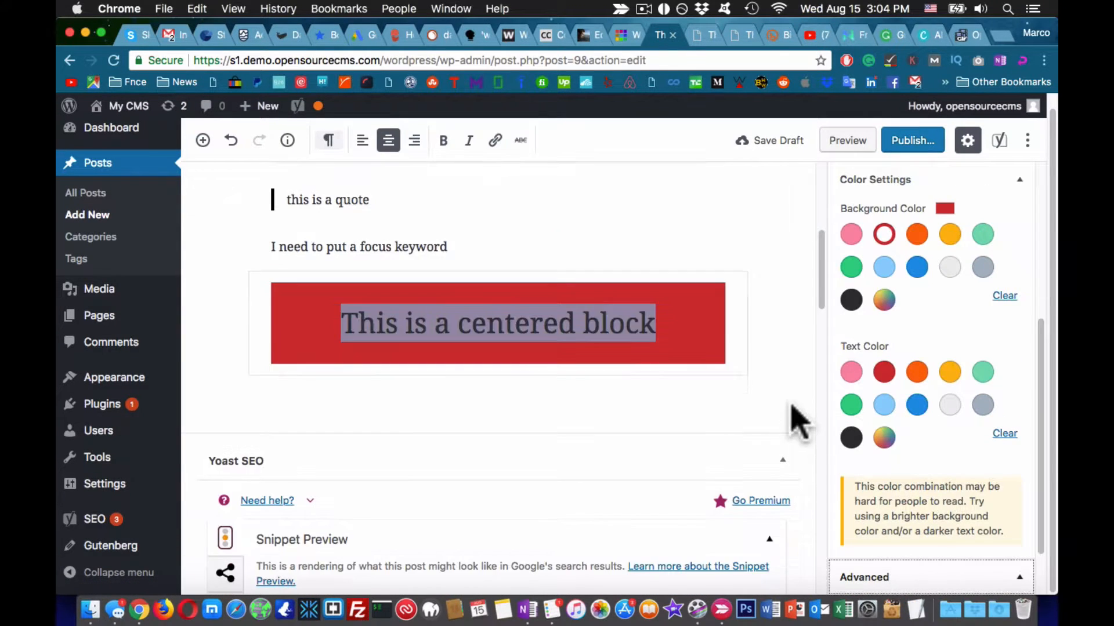
- Preview the post with the red centered block and go back to the editor
{"action": "left_click", "coordinate": [791, 405]}
{"action": "scroll", "coordinate": [792, 405], "scroll_direction": "up", "scroll_amount": 7}
{"action": "left_click", "coordinate": [855, 144]}
{"action": "scroll", "coordinate": [702, 308], "scroll_direction": "down", "scroll_amount": 10}
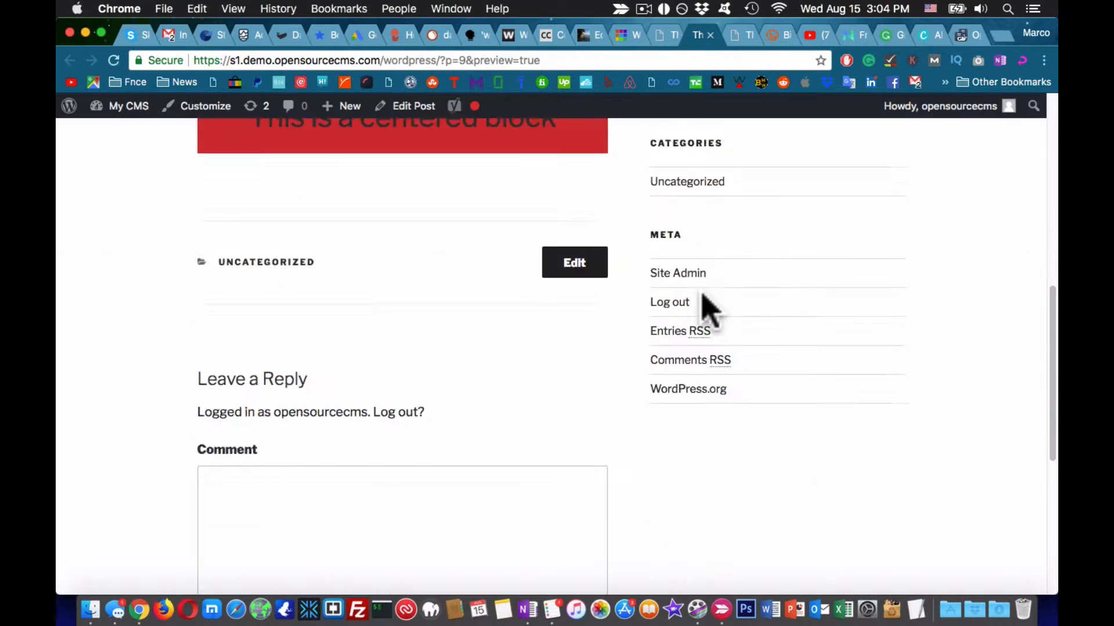
{"action": "scroll", "coordinate": [704, 308], "scroll_direction": "up", "scroll_amount": 10}
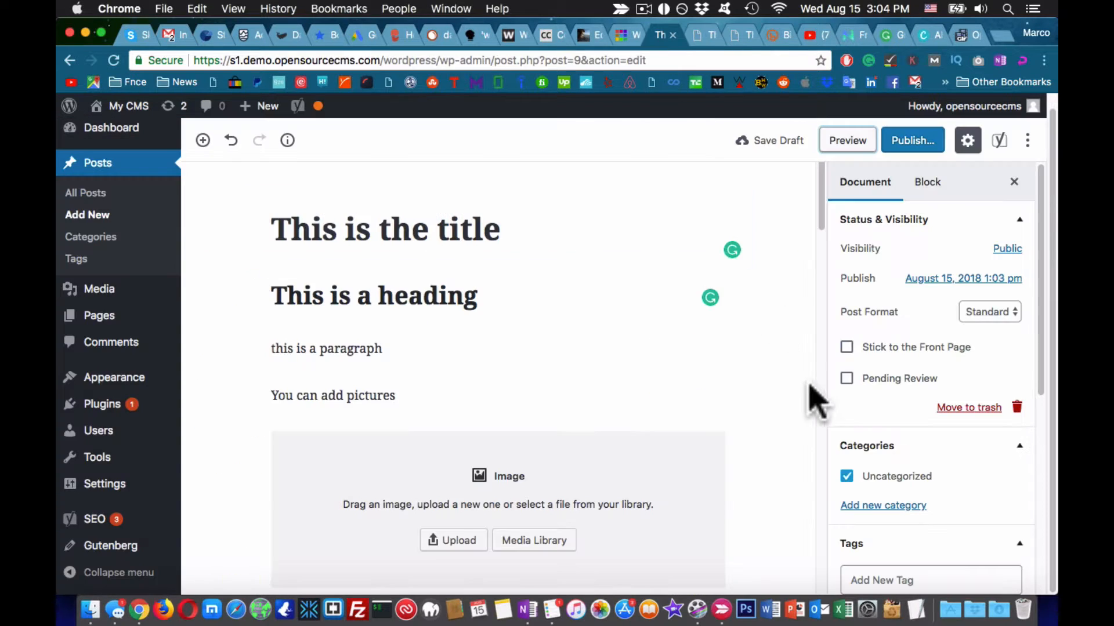
- Show and hide the settings and Yoast SEO sidebars, checking the block options of the heading
{"action": "scroll", "coordinate": [812, 394], "scroll_direction": "down", "scroll_amount": 10}
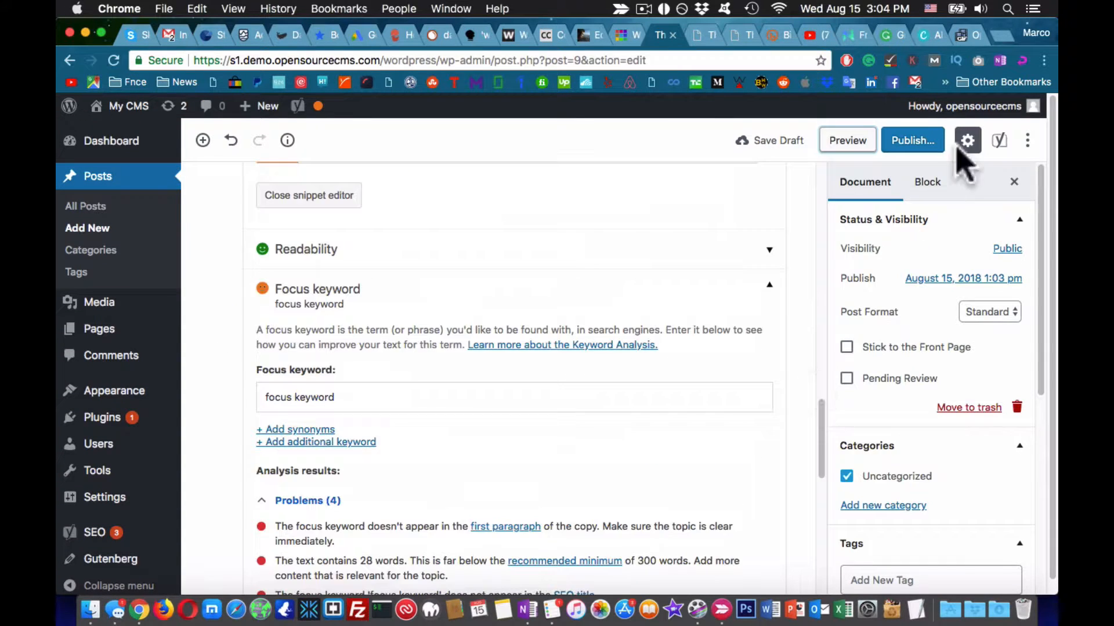
{"action": "left_click", "coordinate": [967, 140]}
{"action": "scroll", "coordinate": [970, 174], "scroll_direction": "up", "scroll_amount": 10}
{"action": "left_click", "coordinate": [967, 140]}
{"action": "left_click", "coordinate": [568, 317]}
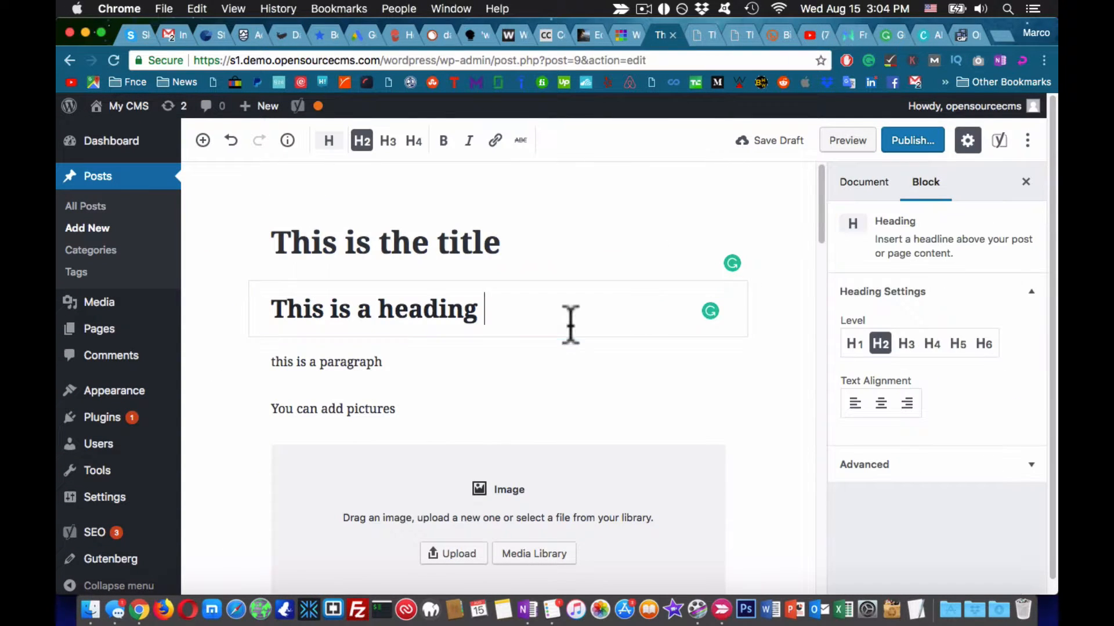
{"action": "left_click", "coordinate": [999, 140]}
{"action": "left_click", "coordinate": [999, 141]}
- Switch the post to the Code Editor and examine the block markup
{"action": "left_click", "coordinate": [1027, 141]}
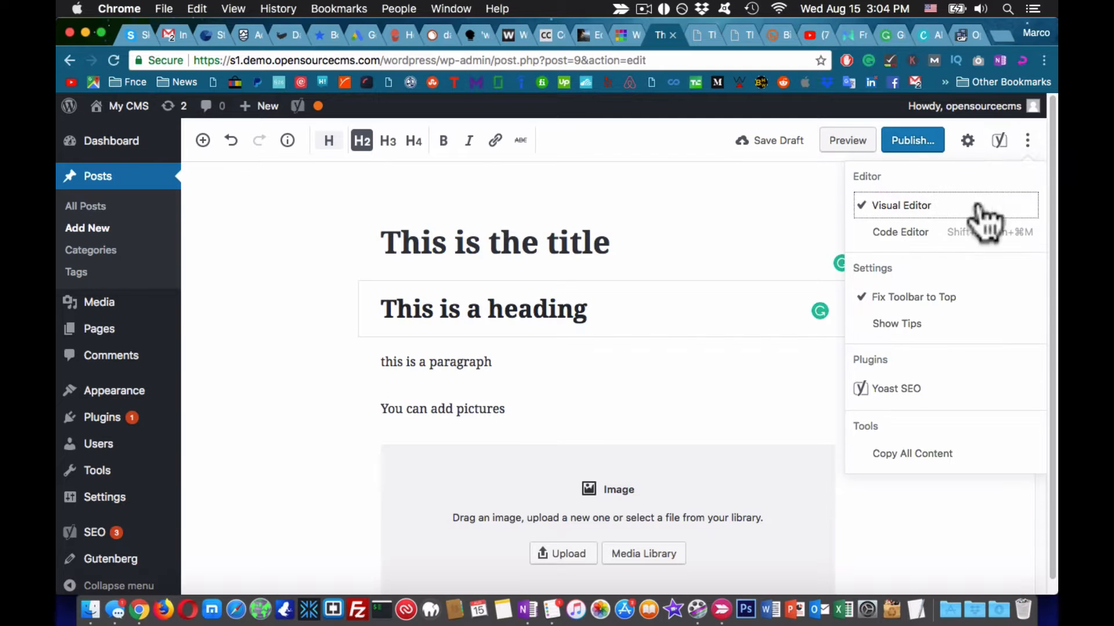
{"action": "left_click", "coordinate": [910, 233]}
{"action": "scroll", "coordinate": [556, 406], "scroll_direction": "down", "scroll_amount": 5}
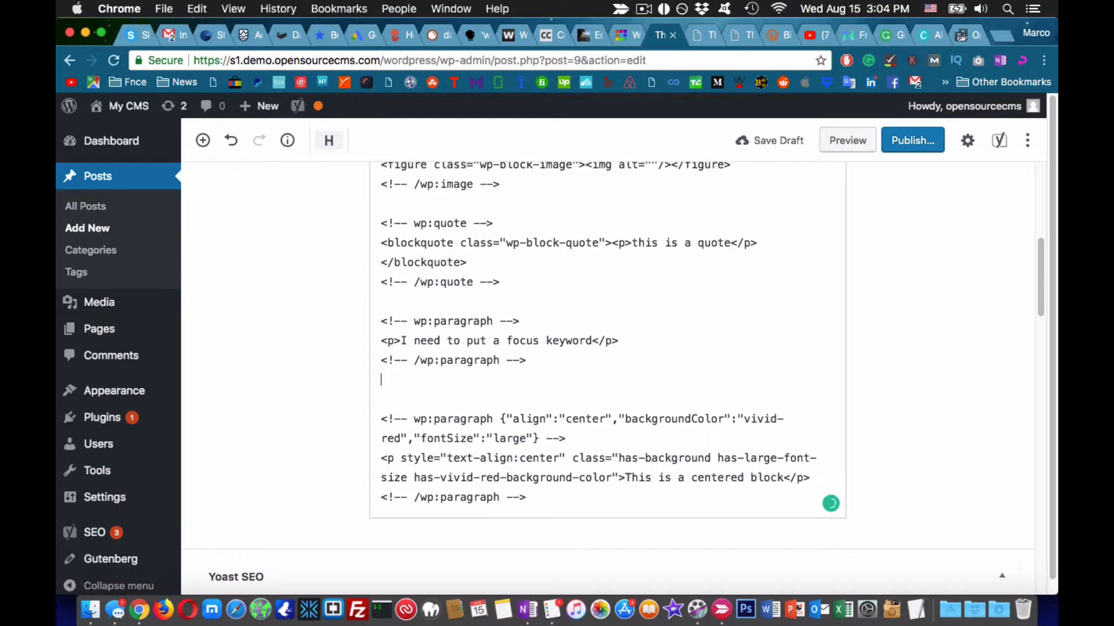
{"action": "scroll", "coordinate": [727, 342], "scroll_direction": "up", "scroll_amount": 6}
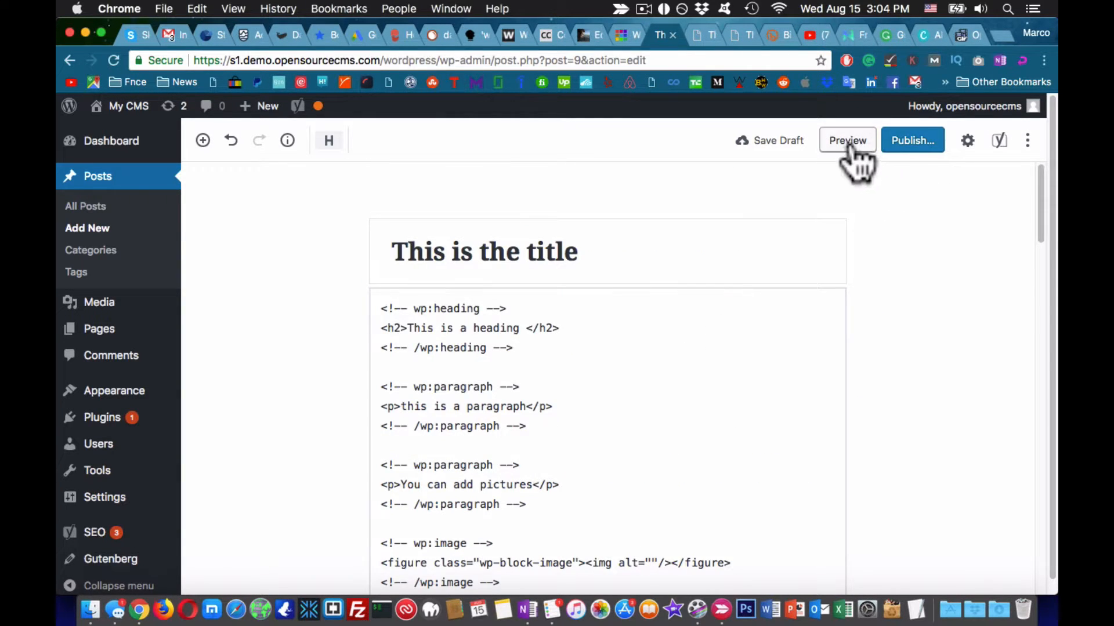
- Publish the post and close the publishing confirmation
{"action": "left_click", "coordinate": [912, 141]}
{"action": "left_click", "coordinate": [931, 142]}
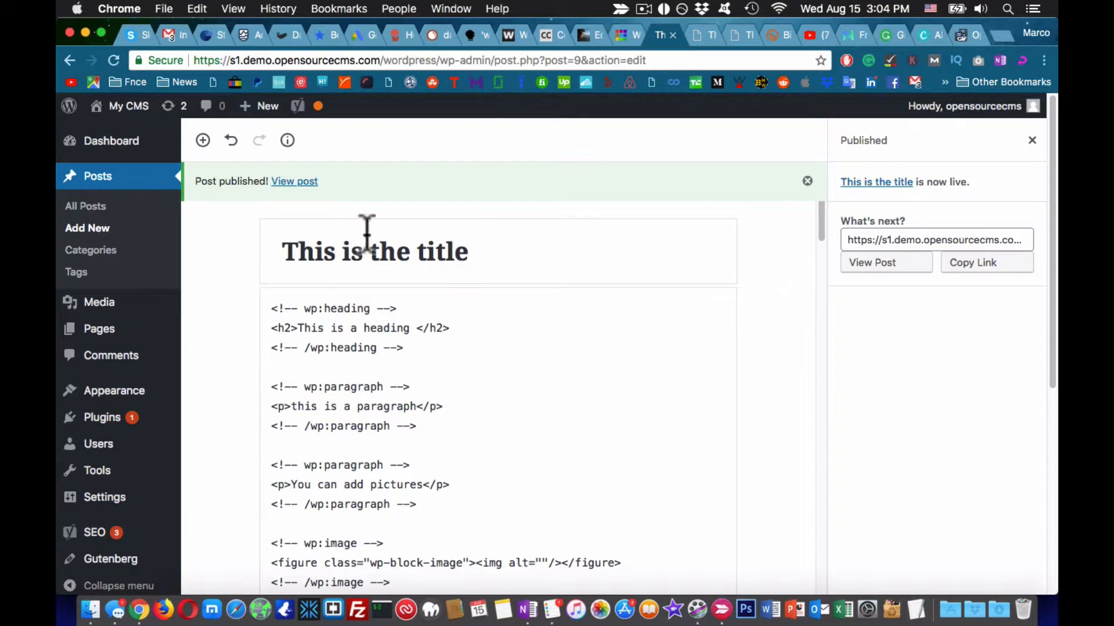
{"action": "left_click", "coordinate": [1032, 140]}
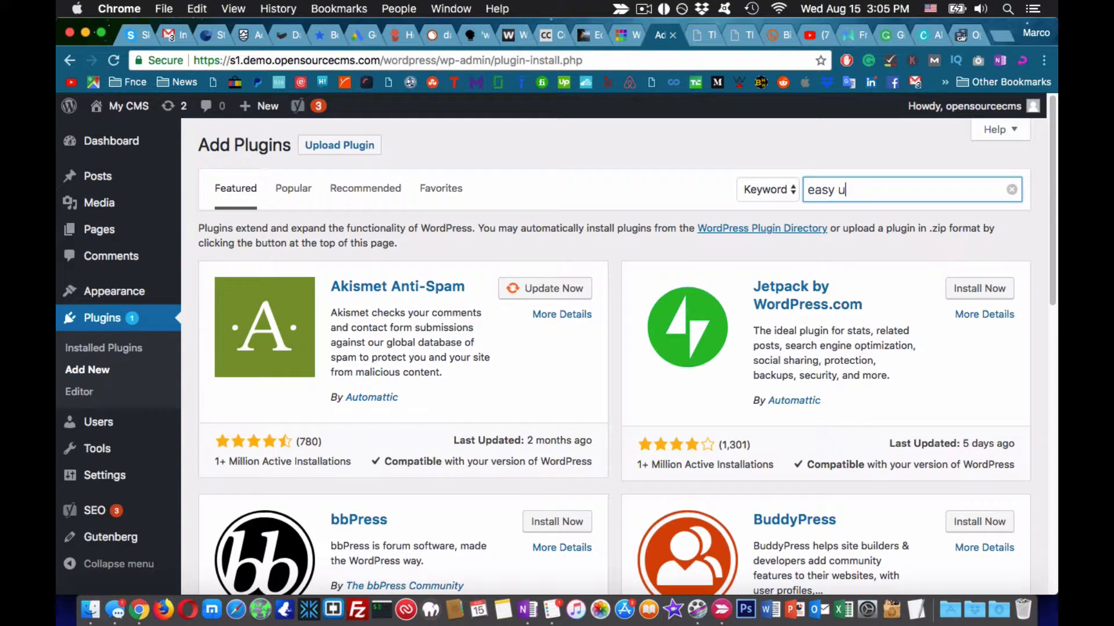
- Search the plugins to add for "easy update", then install and activate Easy Updates Manager
{"action": "type", "text": "pdate"}
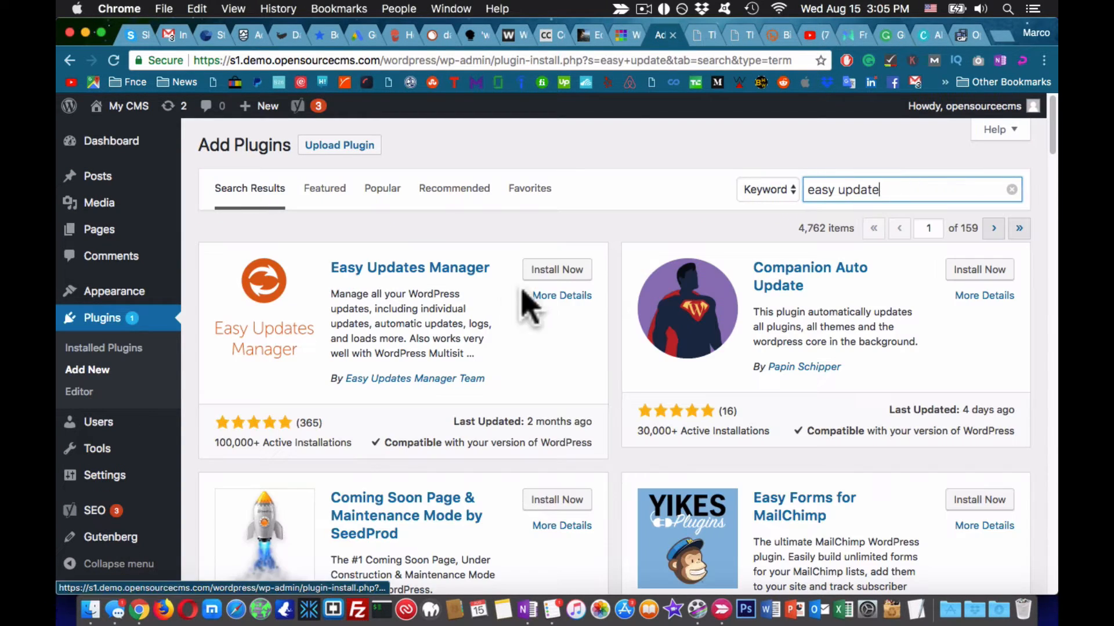
{"action": "left_click", "coordinate": [548, 270]}
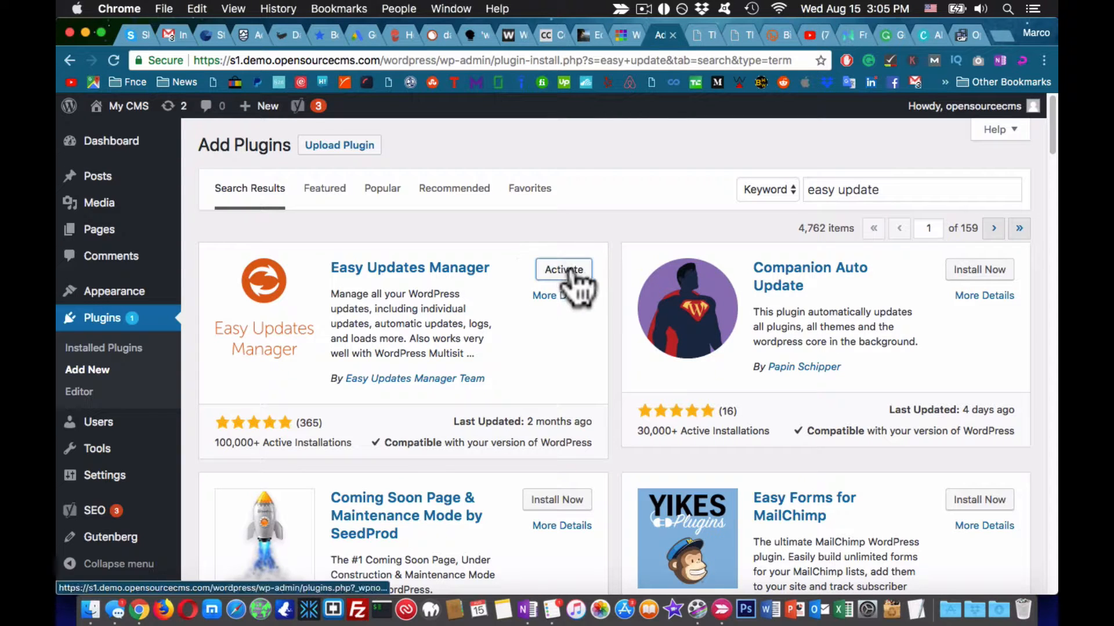
{"action": "left_click", "coordinate": [564, 272]}
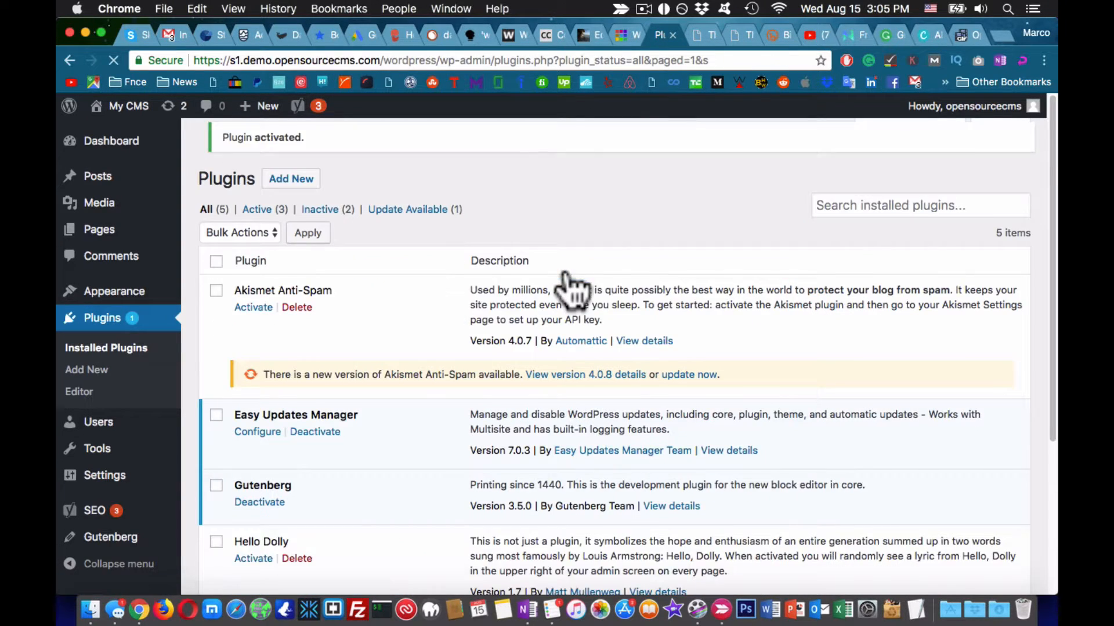
- Open the Easy Updates Manager configuration, turn automatic updates off and look through the remaining update options
{"action": "scroll", "coordinate": [324, 360], "scroll_direction": "down", "scroll_amount": 2}
{"action": "left_click", "coordinate": [248, 346]}
{"action": "scroll", "coordinate": [406, 359], "scroll_direction": "down", "scroll_amount": 5}
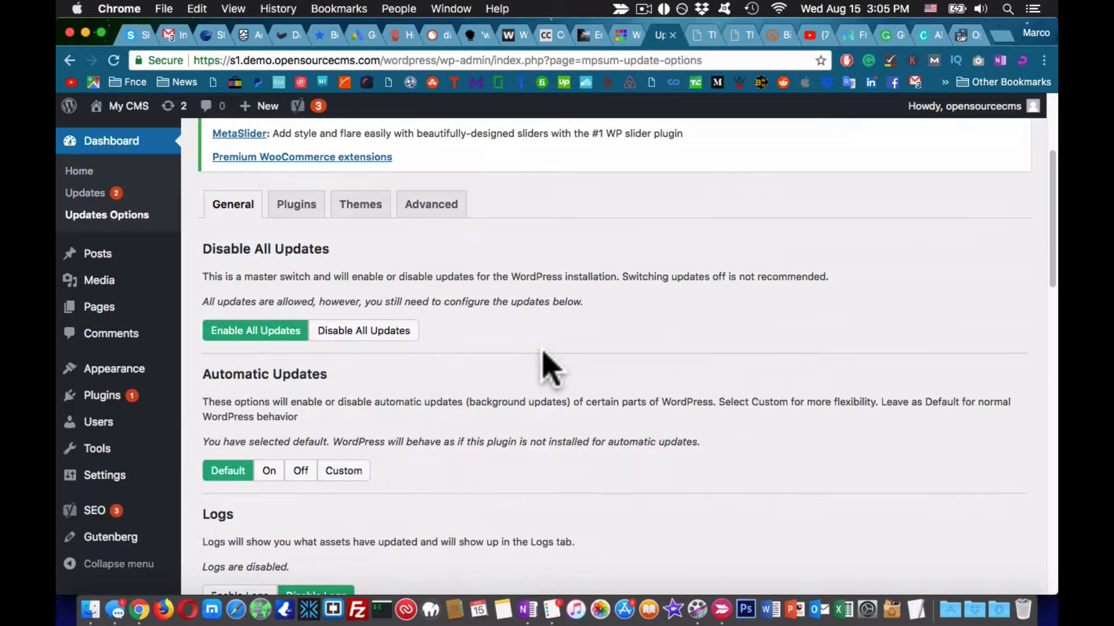
{"action": "left_click", "coordinate": [364, 326]}
{"action": "scroll", "coordinate": [314, 418], "scroll_direction": "down", "scroll_amount": 3}
{"action": "scroll", "coordinate": [394, 464], "scroll_direction": "down", "scroll_amount": 3}
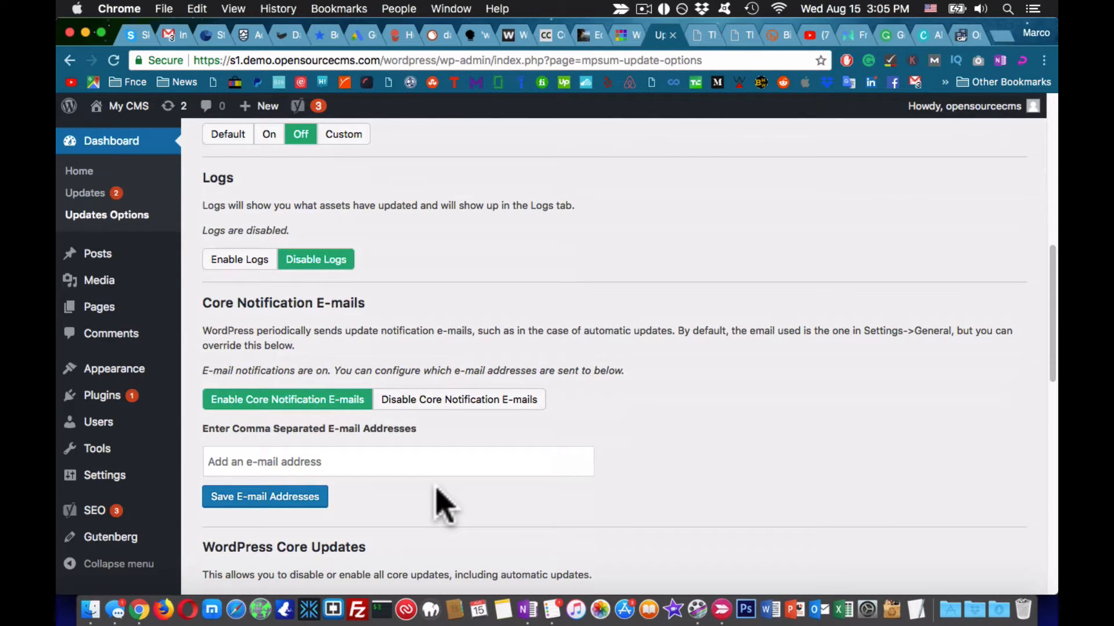
{"action": "scroll", "coordinate": [406, 441], "scroll_direction": "down", "scroll_amount": 4}
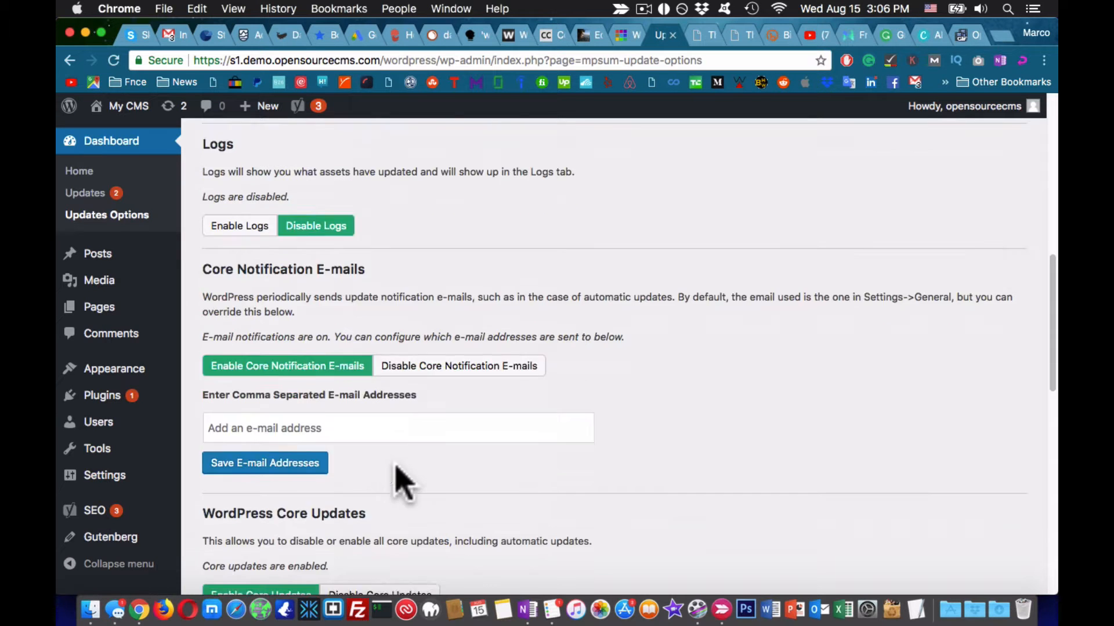
- Disable WordPress core updates, then use the master switch to disable all updates for the installation
{"action": "left_click", "coordinate": [385, 410]}
{"action": "scroll", "coordinate": [386, 429], "scroll_direction": "down", "scroll_amount": 4}
{"action": "scroll", "coordinate": [385, 472], "scroll_direction": "down", "scroll_amount": 5}
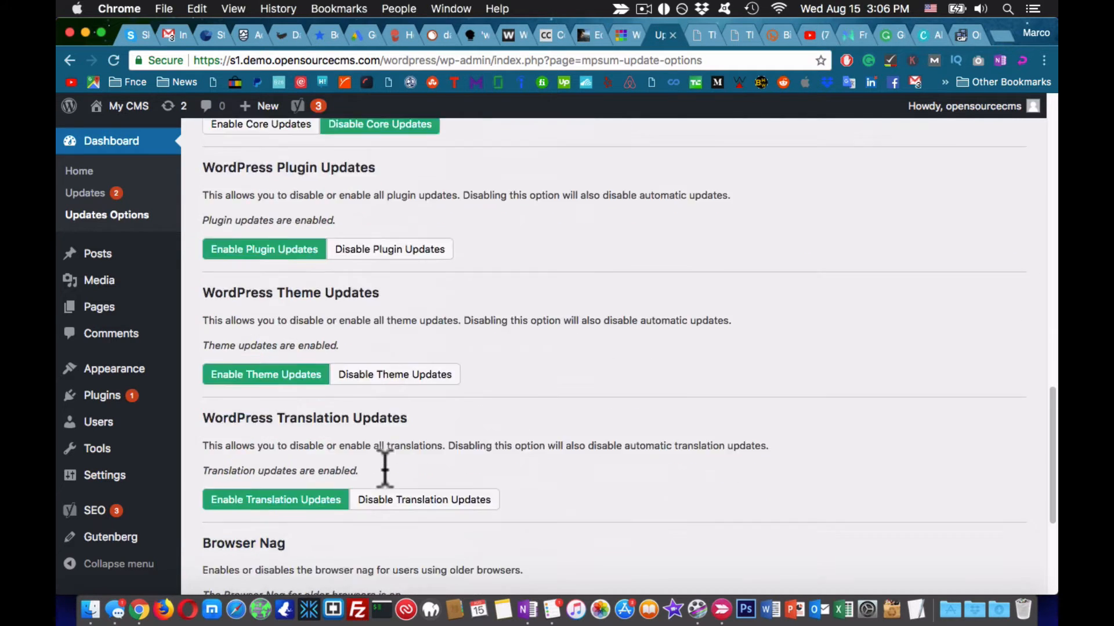
{"action": "scroll", "coordinate": [390, 480], "scroll_direction": "up", "scroll_amount": 20}
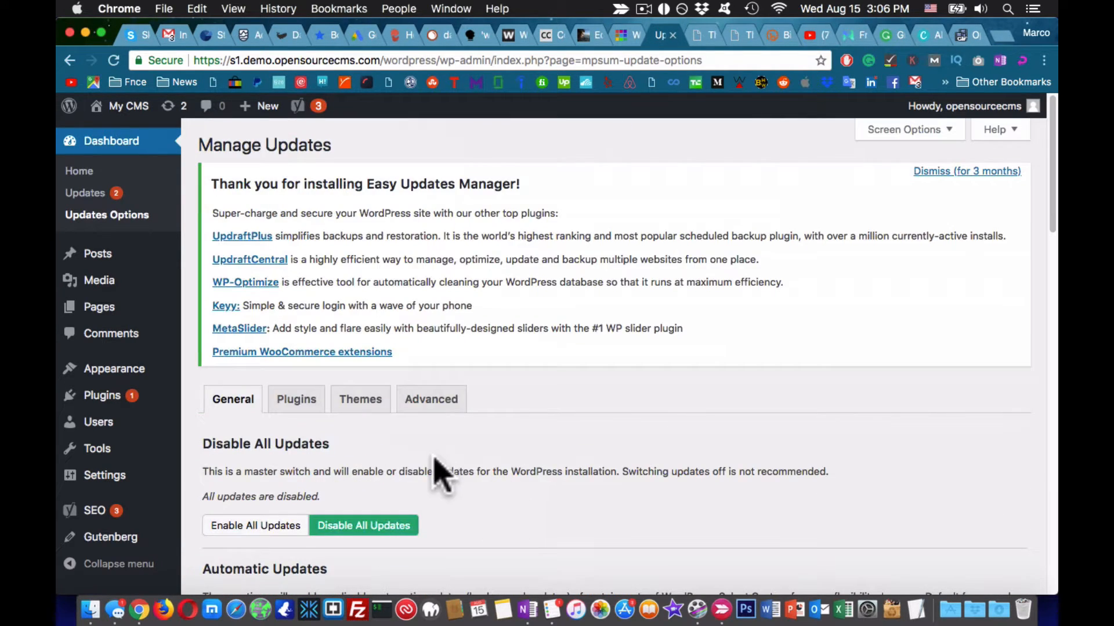
{"action": "scroll", "coordinate": [441, 472], "scroll_direction": "down", "scroll_amount": 20}
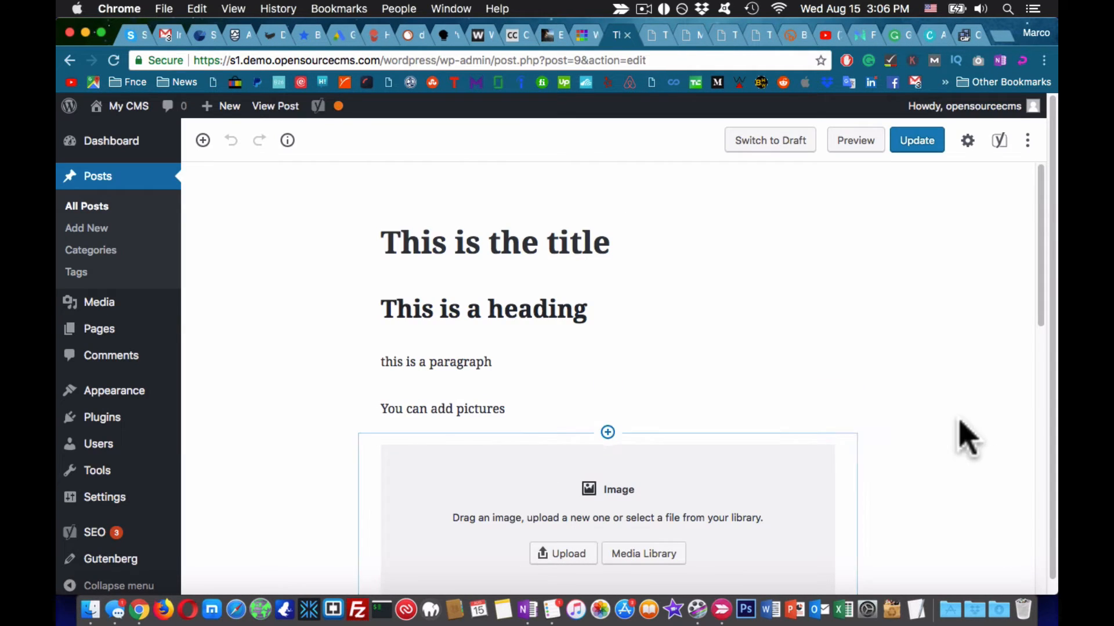
- In the published post's editor, check the document outline, then open the document settings and expand Status & Visibility
{"action": "left_click", "coordinate": [287, 140]}
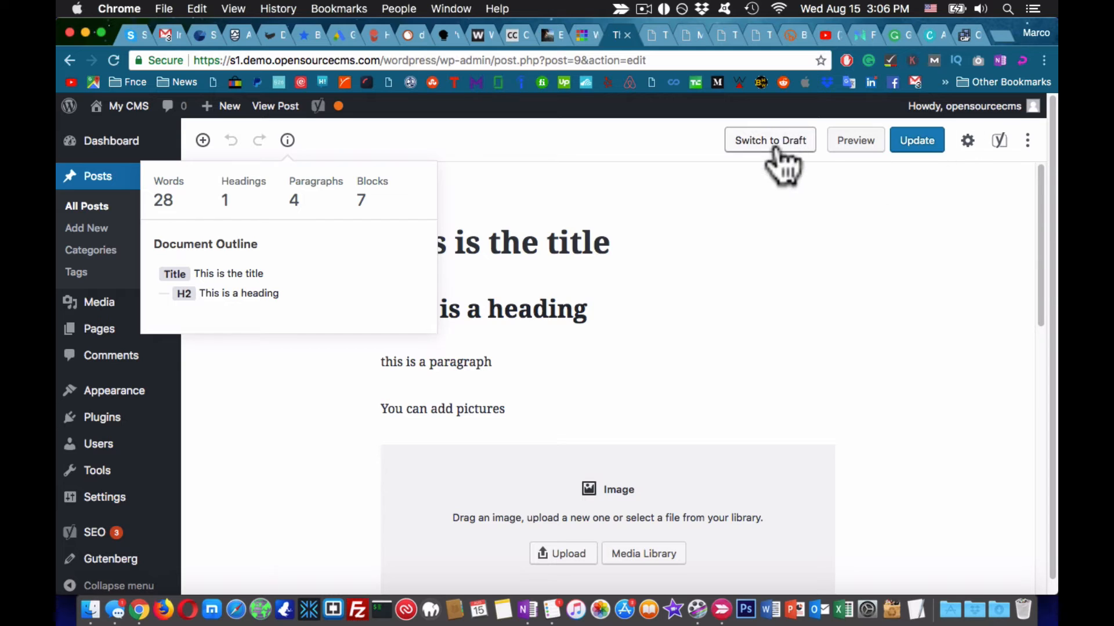
{"action": "left_click", "coordinate": [967, 141]}
{"action": "scroll", "coordinate": [911, 325], "scroll_direction": "down", "scroll_amount": 4}
{"action": "left_click", "coordinate": [883, 204]}
{"action": "scroll", "coordinate": [887, 249], "scroll_direction": "up", "scroll_amount": 4}
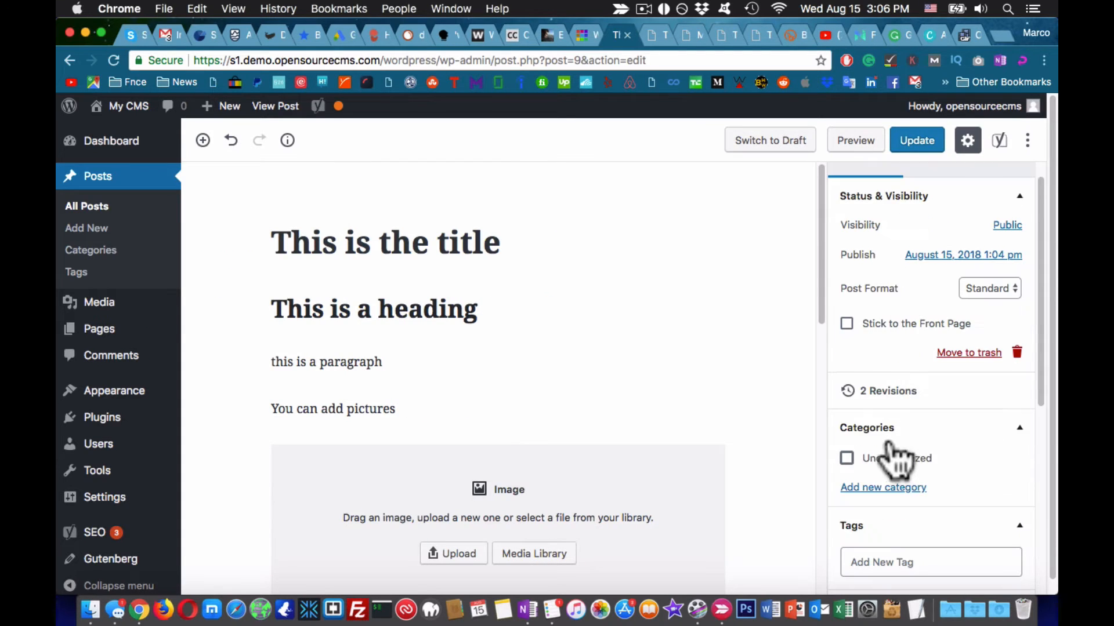
- Add a new category named "focus keyword" to the post, without a parent category
{"action": "scroll", "coordinate": [890, 450], "scroll_direction": "down", "scroll_amount": 1}
{"action": "left_click", "coordinate": [889, 459]}
{"action": "left_click", "coordinate": [891, 497]}
{"action": "type", "text": "focus keyword"}
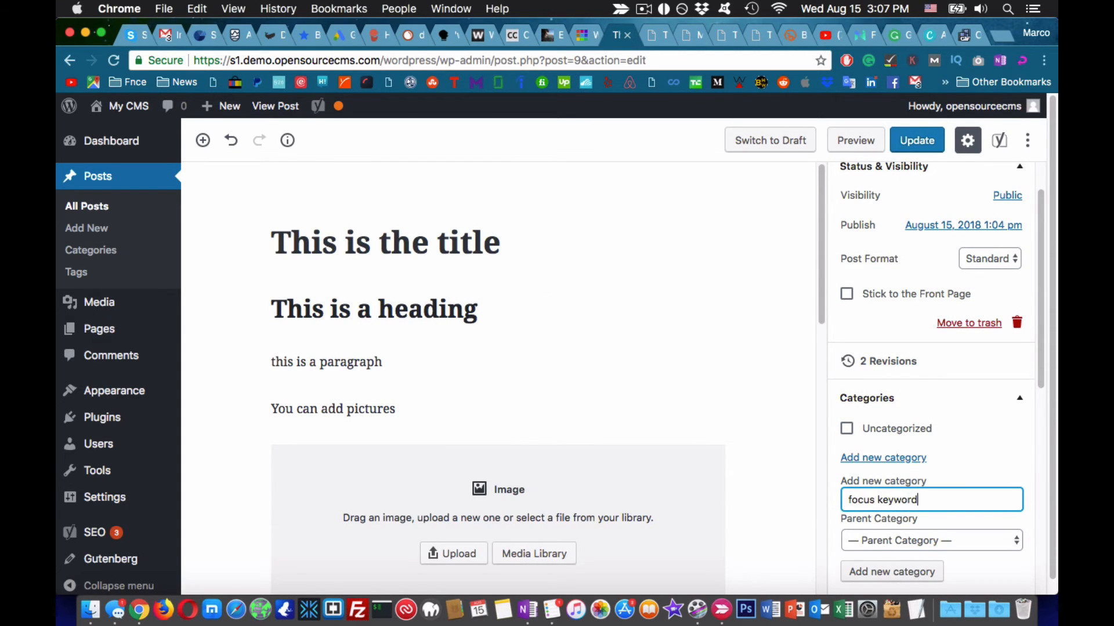
{"action": "left_click", "coordinate": [896, 573]}
- Enter "focus" in the post's tags to look up a matching tag
{"action": "scroll", "coordinate": [900, 565], "scroll_direction": "down", "scroll_amount": 4}
{"action": "left_click", "coordinate": [905, 487]}
{"action": "type", "text": "focus"}
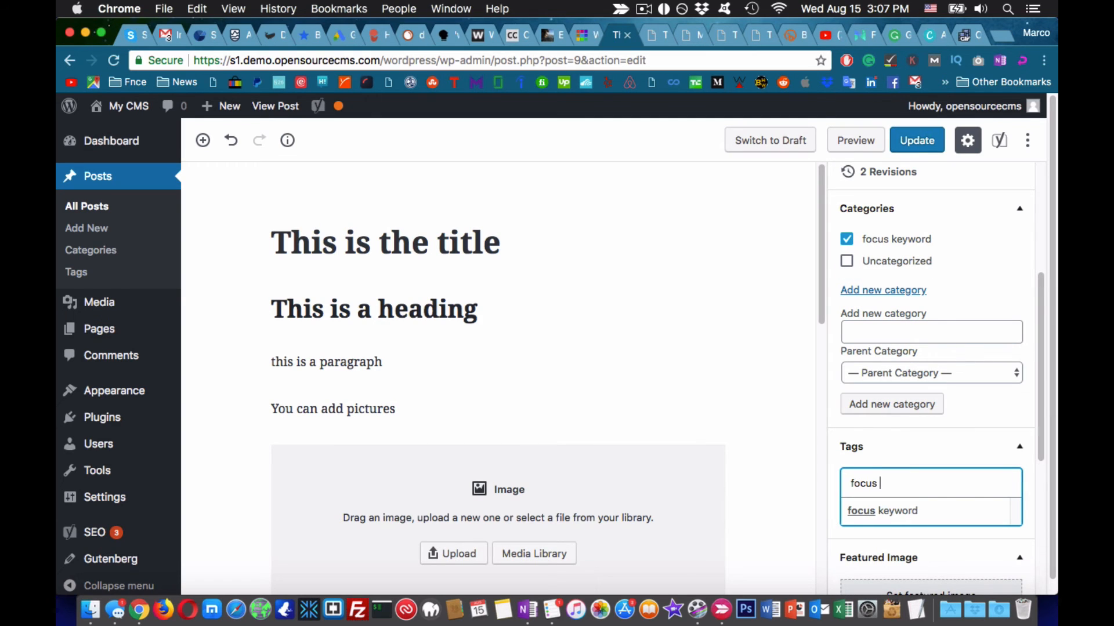